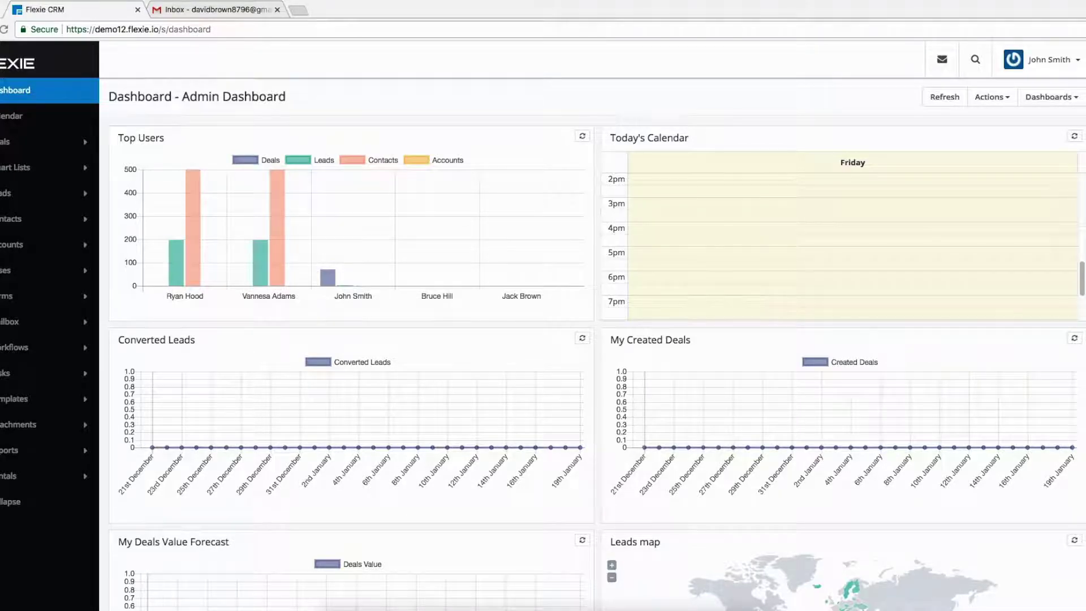
- Review the Case Settings in the system configuration, then open the user's list of email accounts
click(1083, 58)
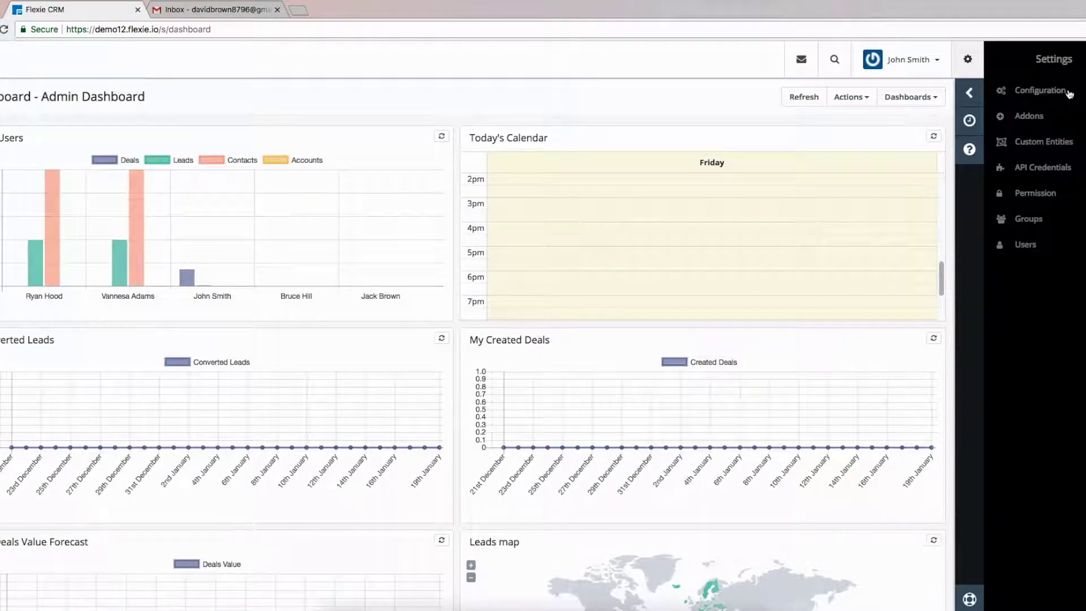
click(1045, 97)
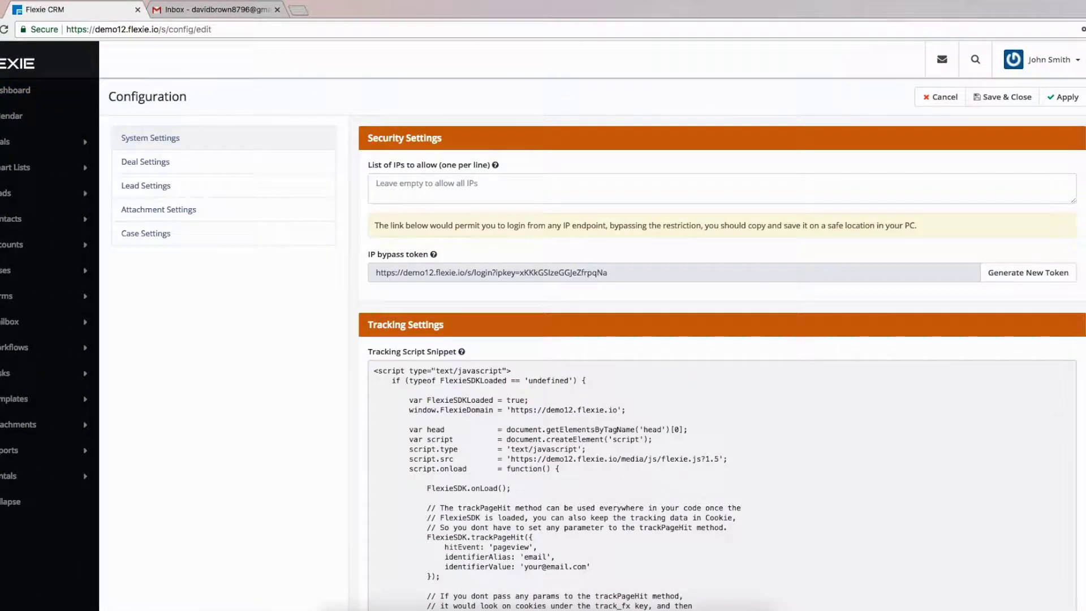
click(164, 235)
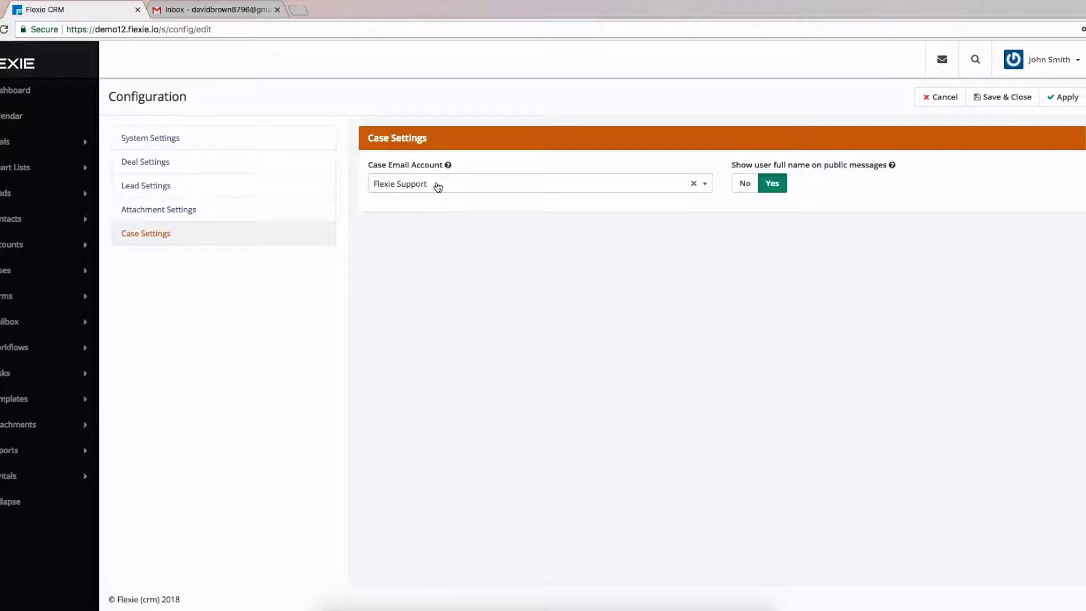
mouse_move(447, 168)
click(1049, 59)
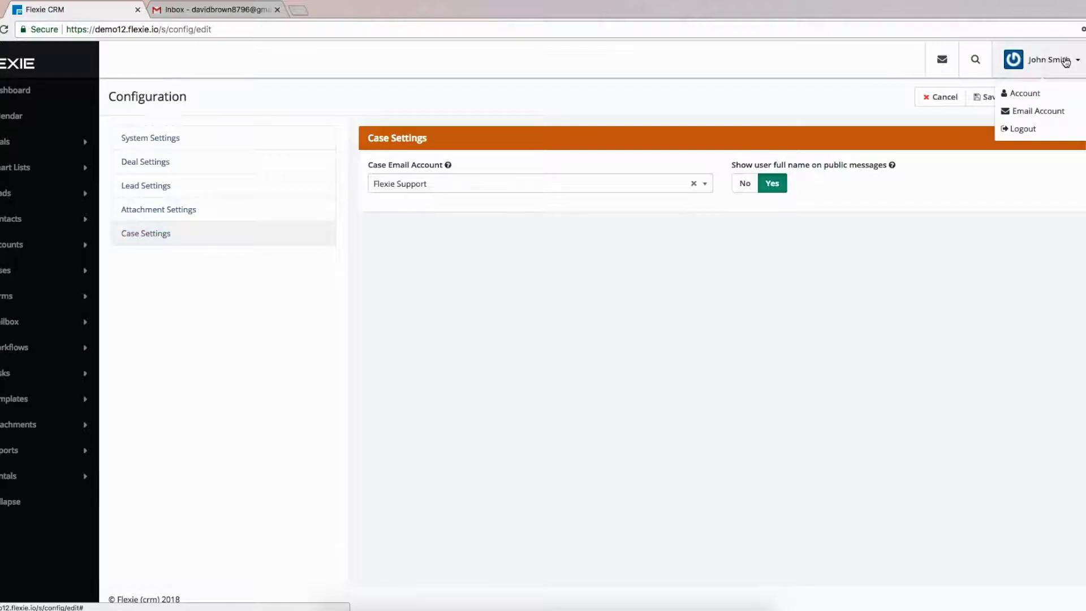
click(1038, 112)
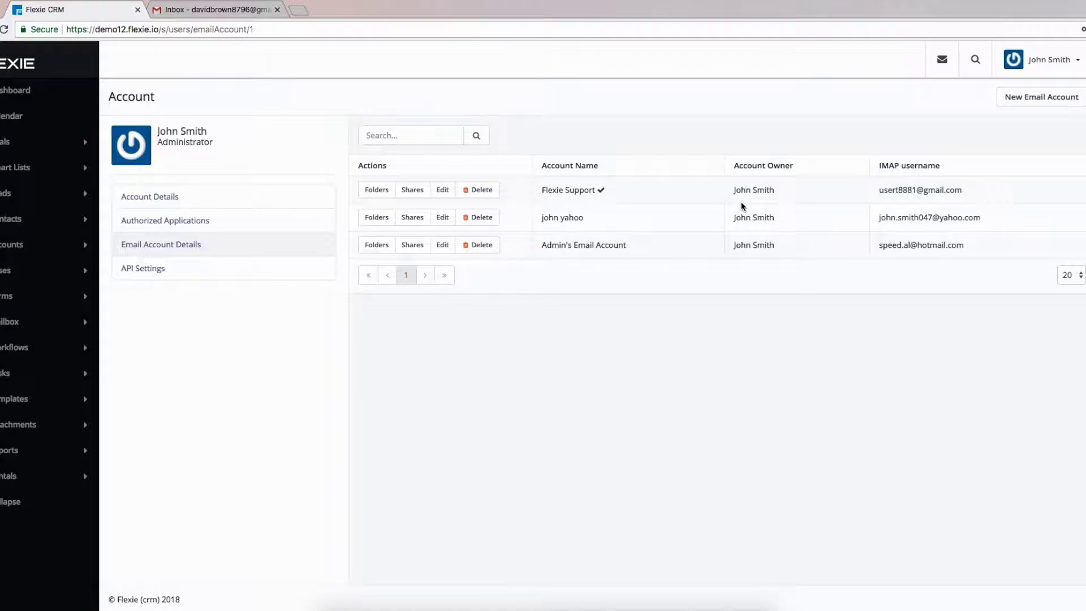
- Create a new workflow for the Case entity and name it "New case email from Flexie support"
click(24, 347)
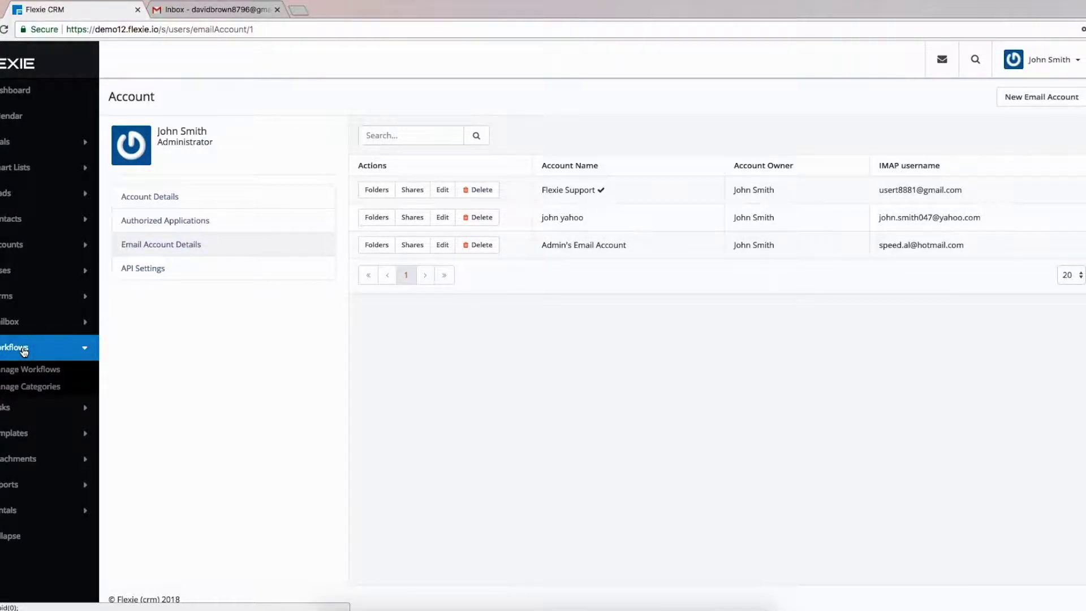
click(25, 371)
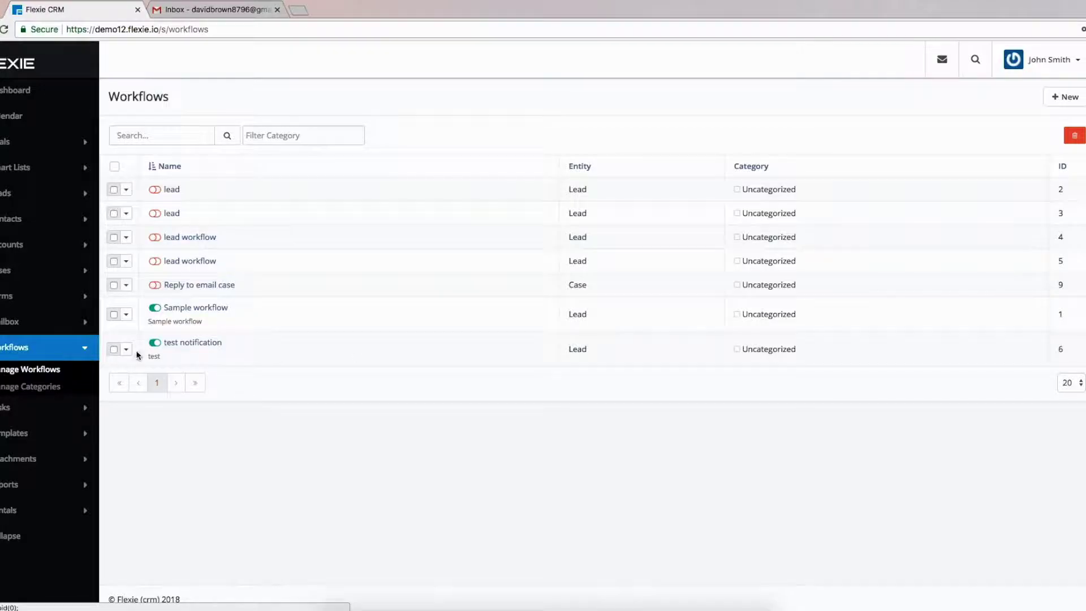
click(1069, 98)
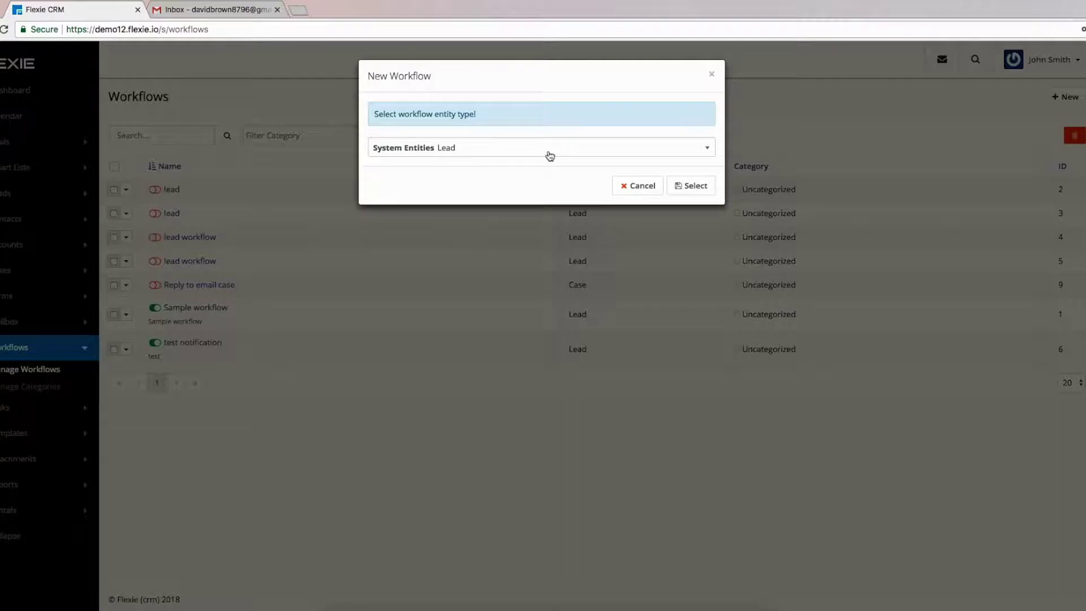
click(549, 152)
click(431, 271)
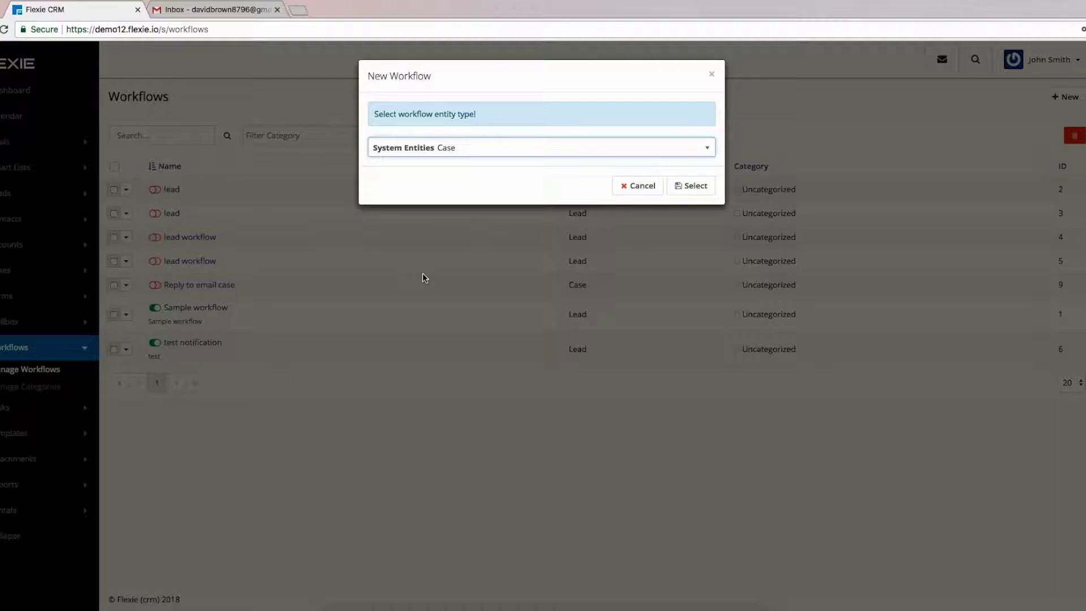
click(687, 186)
click(293, 153)
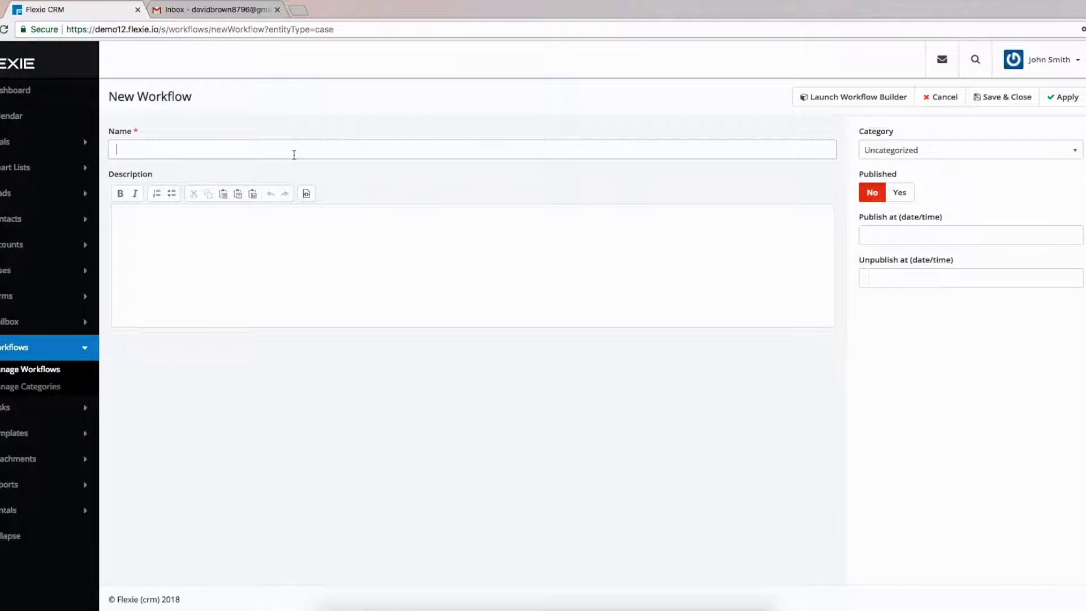
text(New case email from flFlexie support)
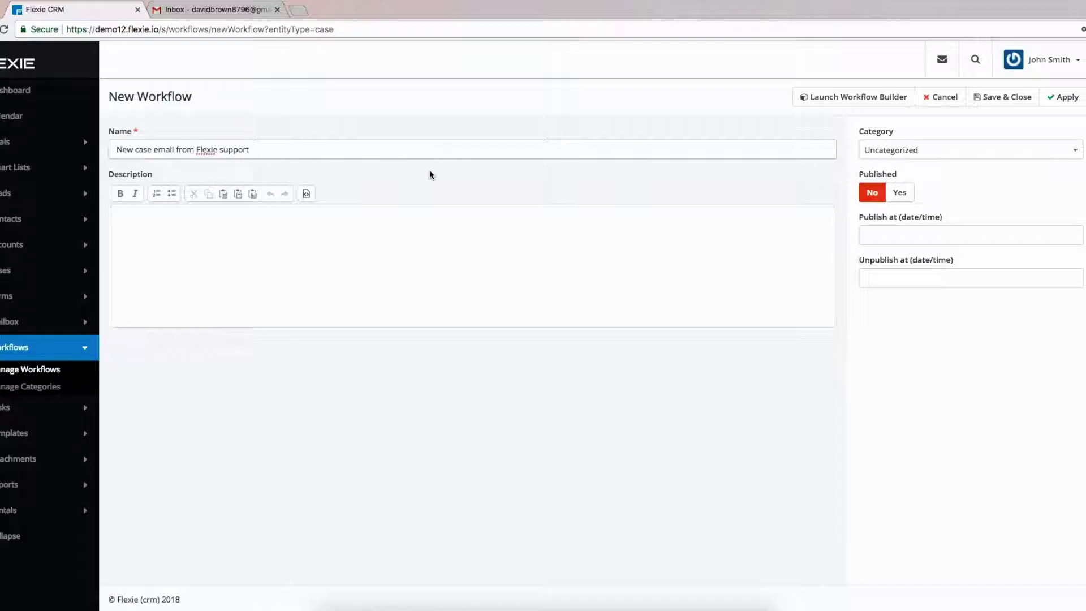
- Launch the workflow builder and add a Listener source, placing it near the upper middle of the canvas
click(856, 99)
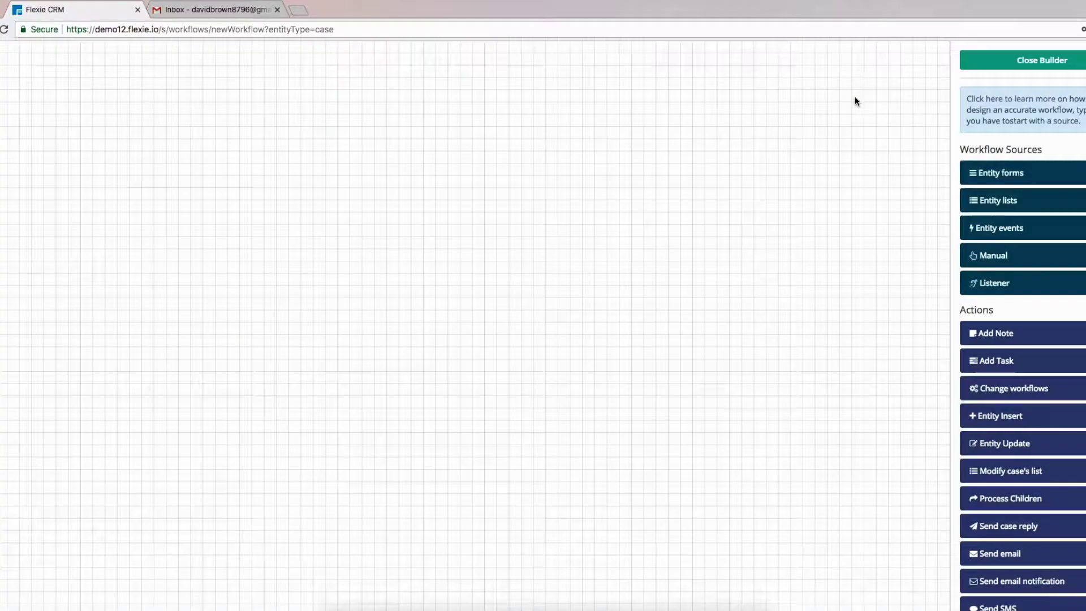
click(1012, 285)
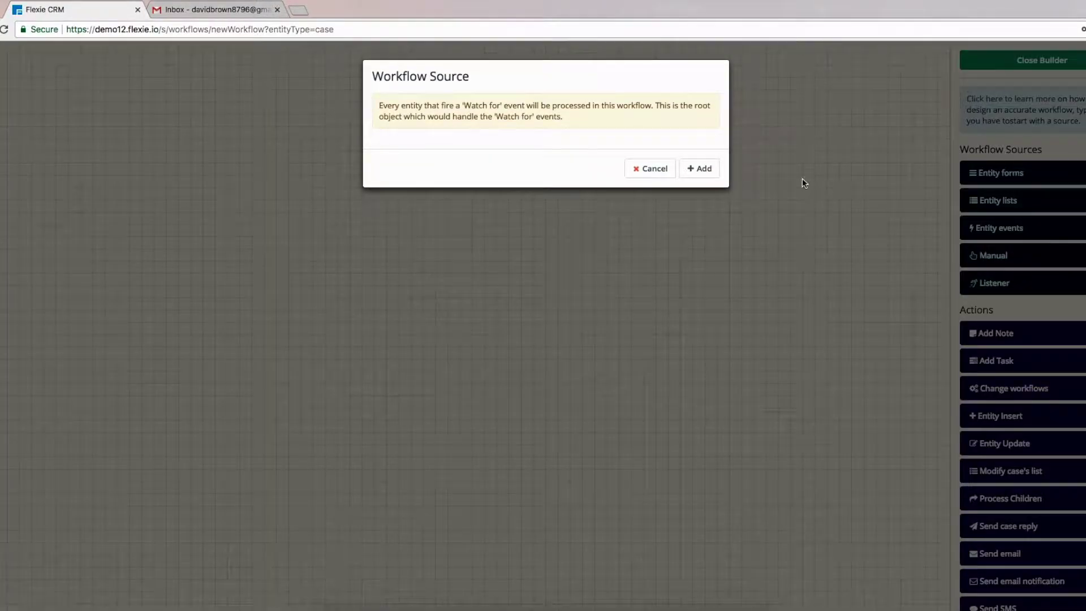
click(710, 173)
drag(70, 83, 318, 84)
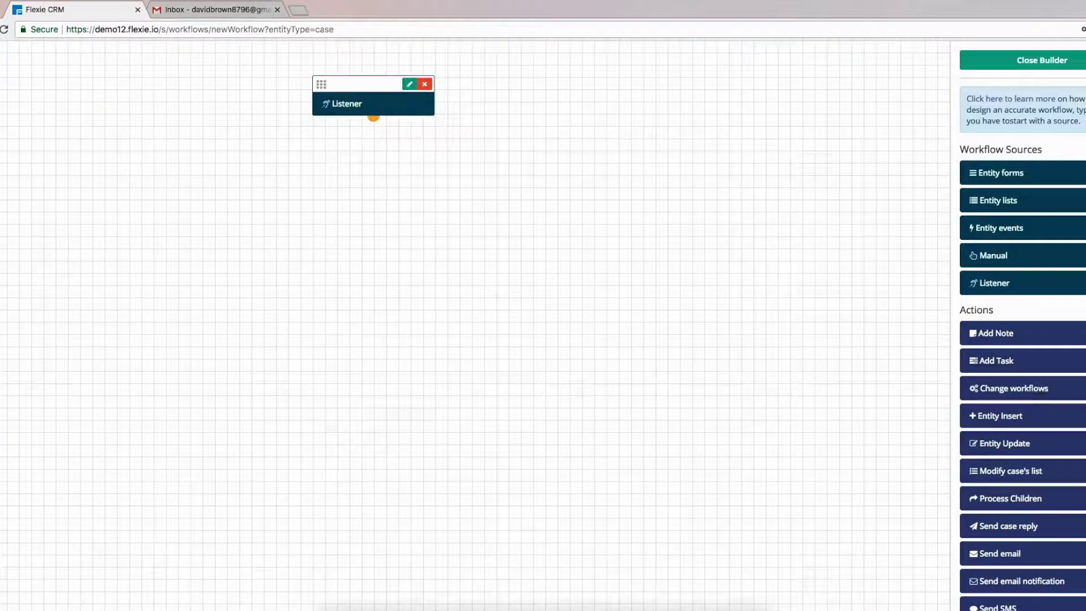
- Start an Email to New Case event for the workflow and name it "New case email from Flexie support"
scroll(1046, 441, down, 7)
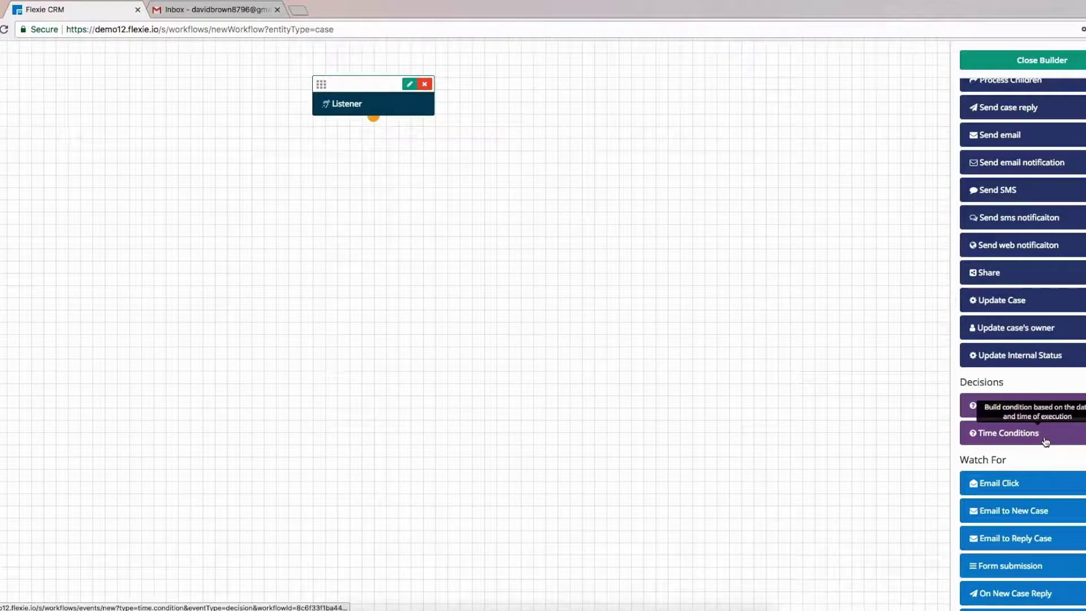
scroll(1045, 442, down, 1)
scroll(1044, 437, down, 1)
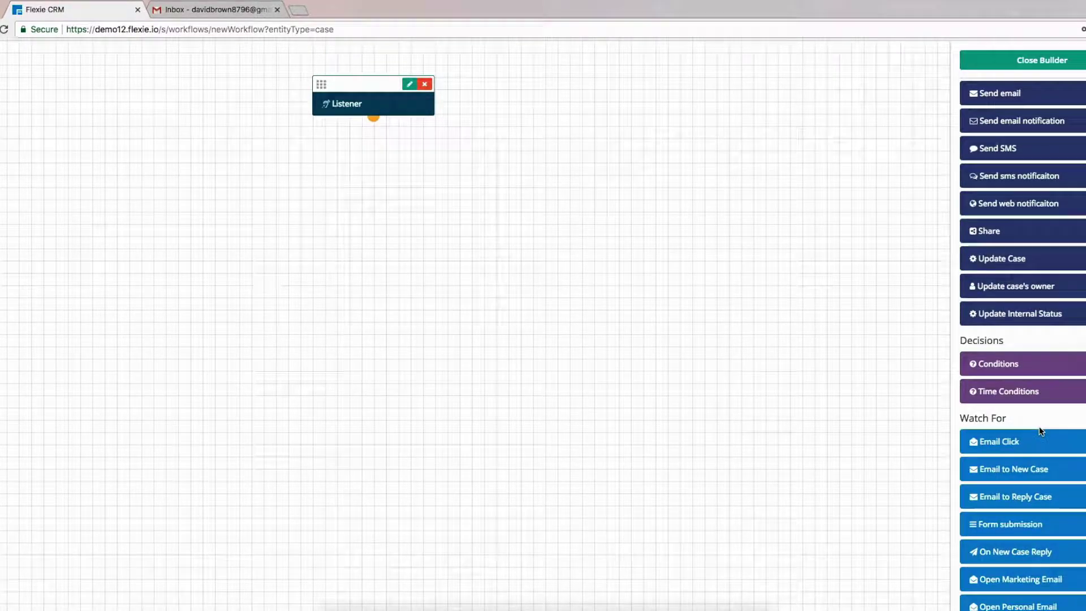
click(1019, 478)
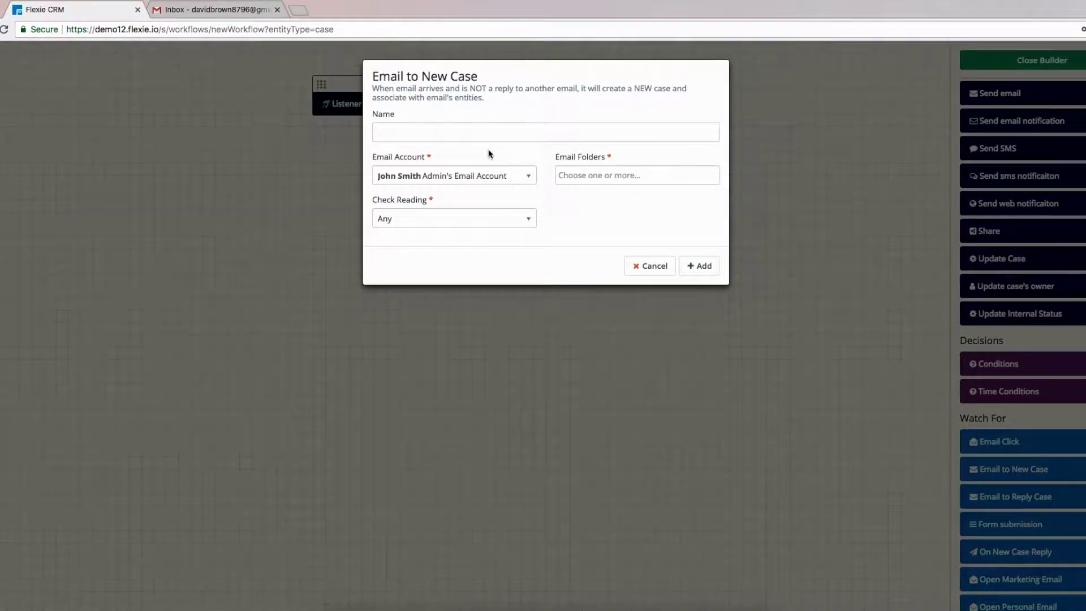
click(469, 133)
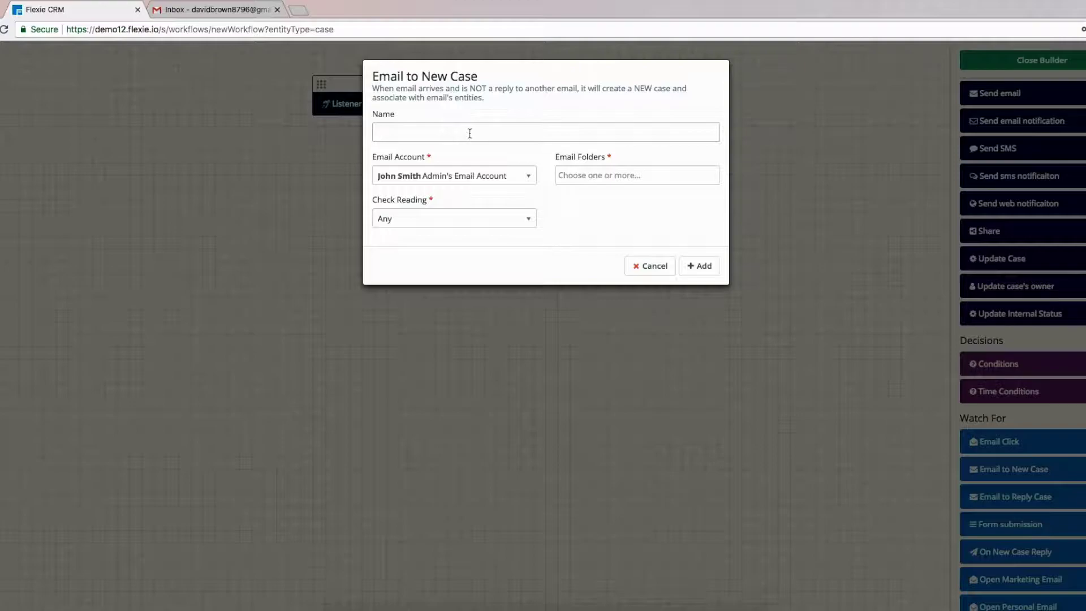
text(New)
text(case email from flexi)
key(BackSpace)
key(BackSpace)
text(Flezi)
key(BackSpace)
key(BackSpace)
text(xie suppor)
- Set the event's email account to Flexie Support, email folder to Inbox and Check Reading to Any, and add it
click(461, 177)
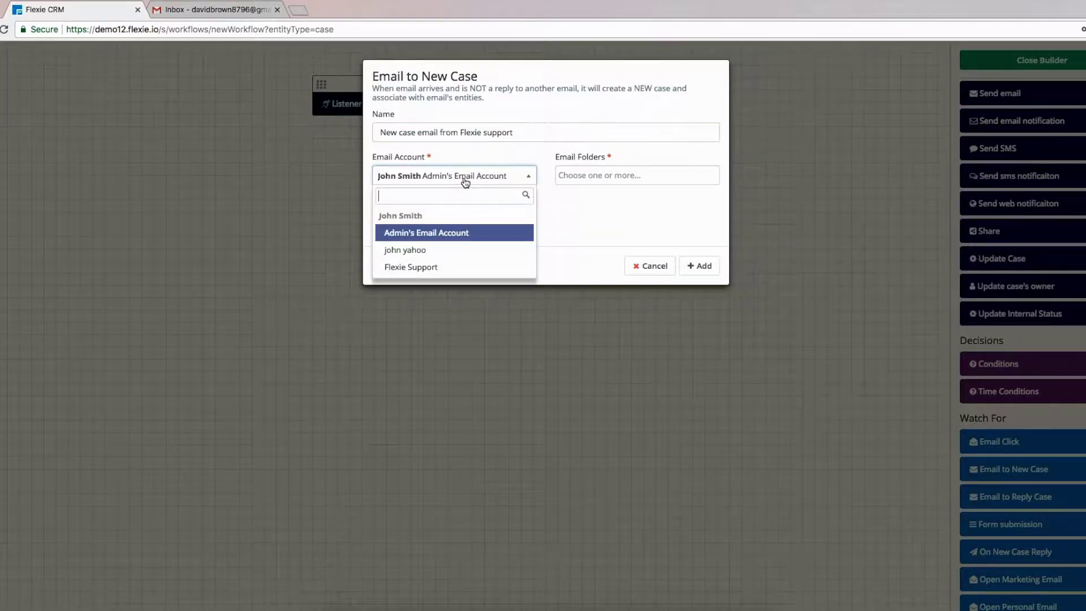
click(415, 269)
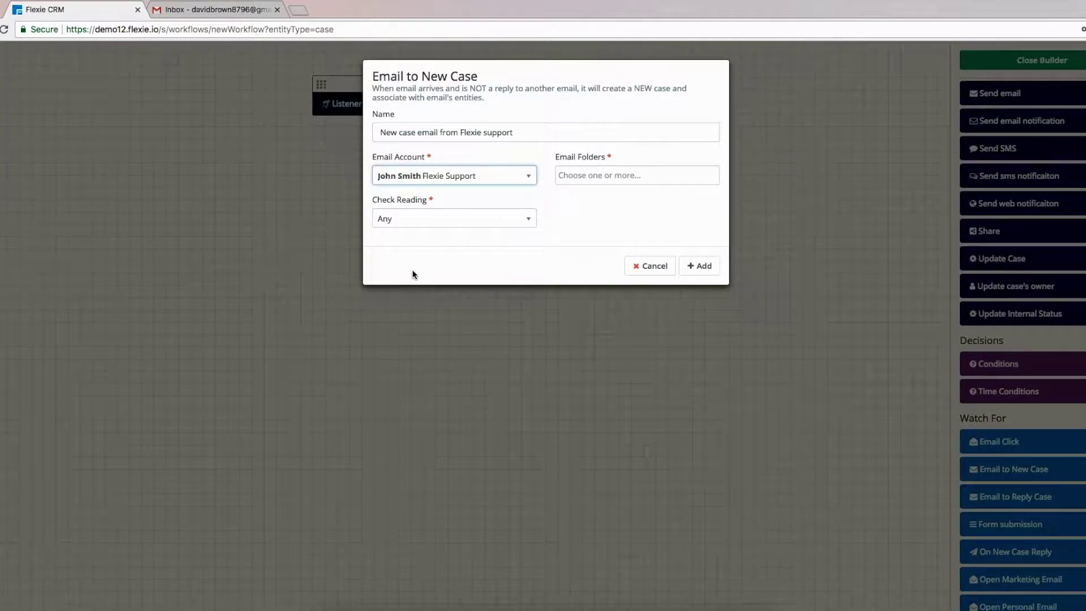
click(594, 174)
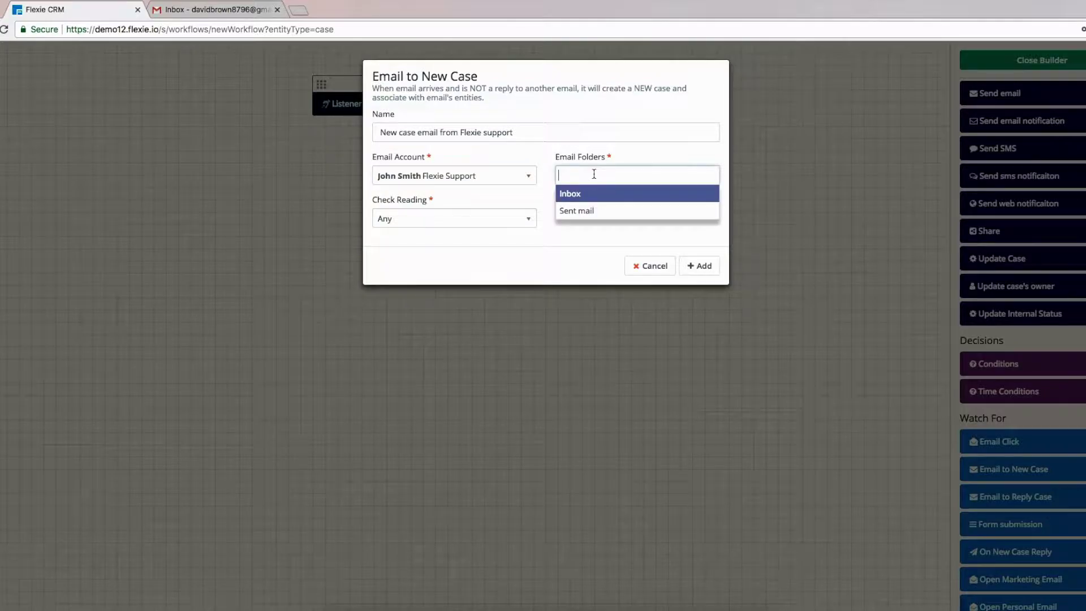
click(580, 201)
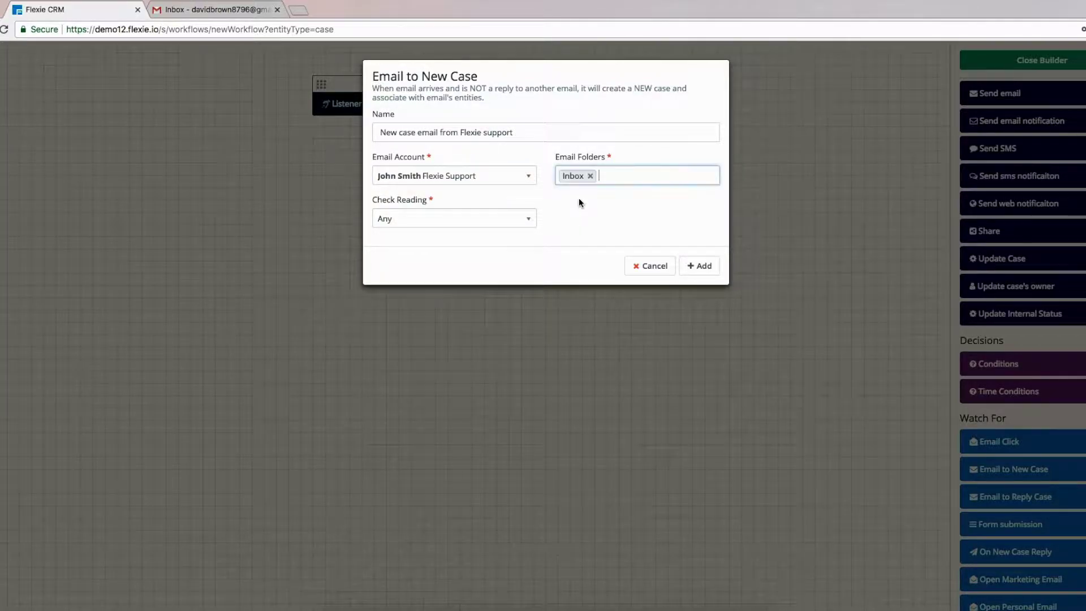
click(440, 220)
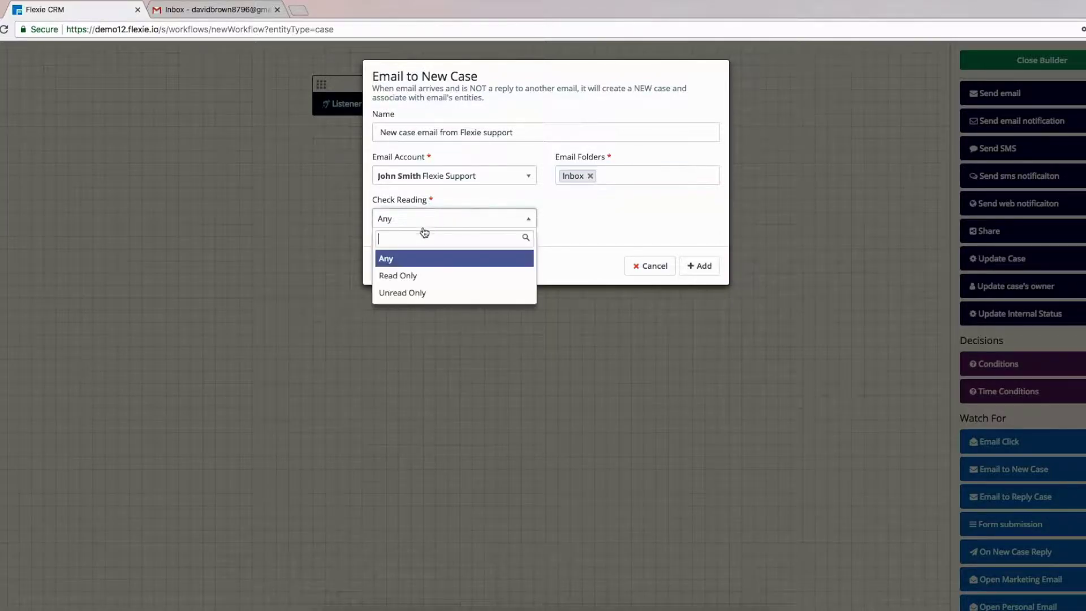
click(408, 265)
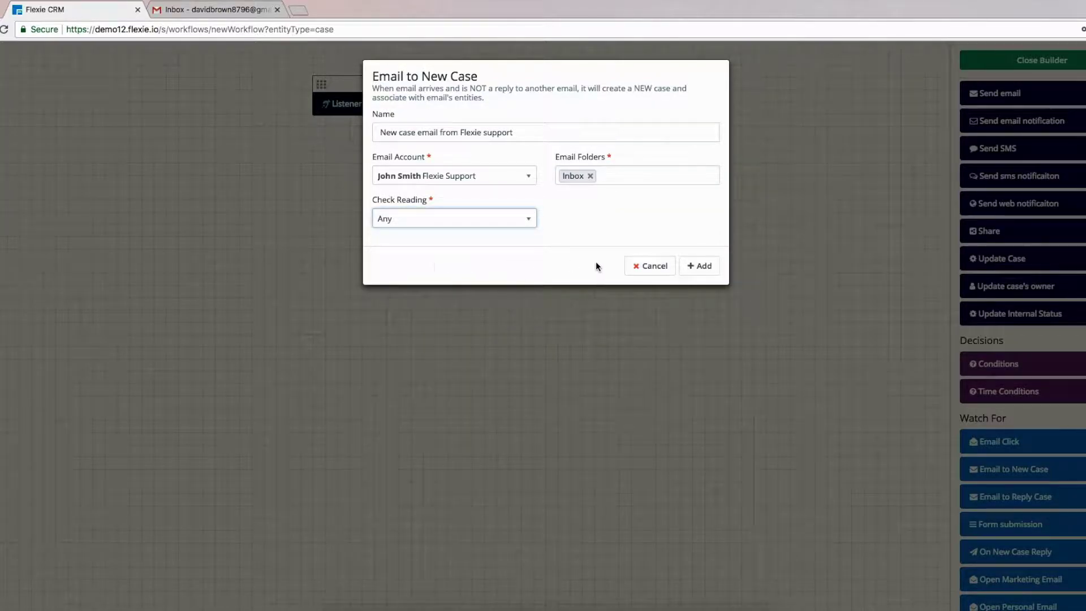
click(708, 273)
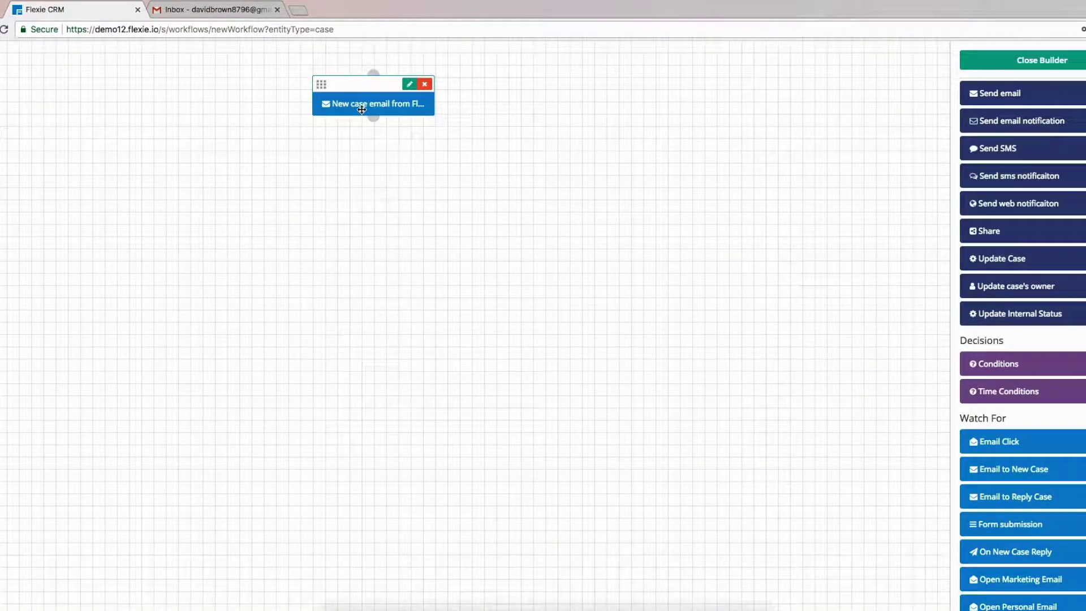
- Place the new case email event below the Listener block and connect the Listener to it
click(341, 189)
drag(341, 190, 317, 178)
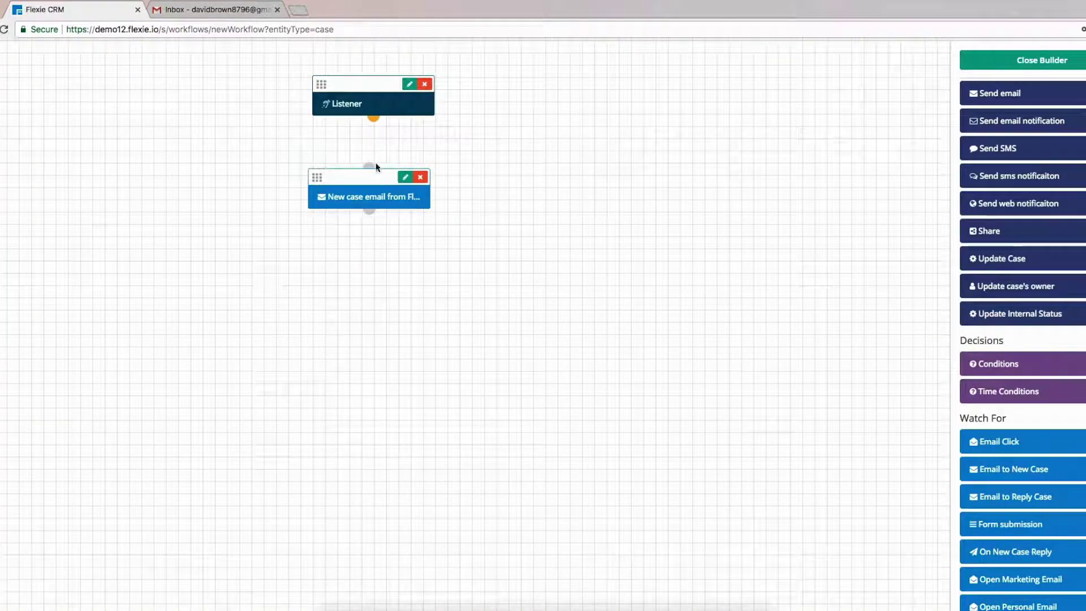
drag(373, 119, 369, 167)
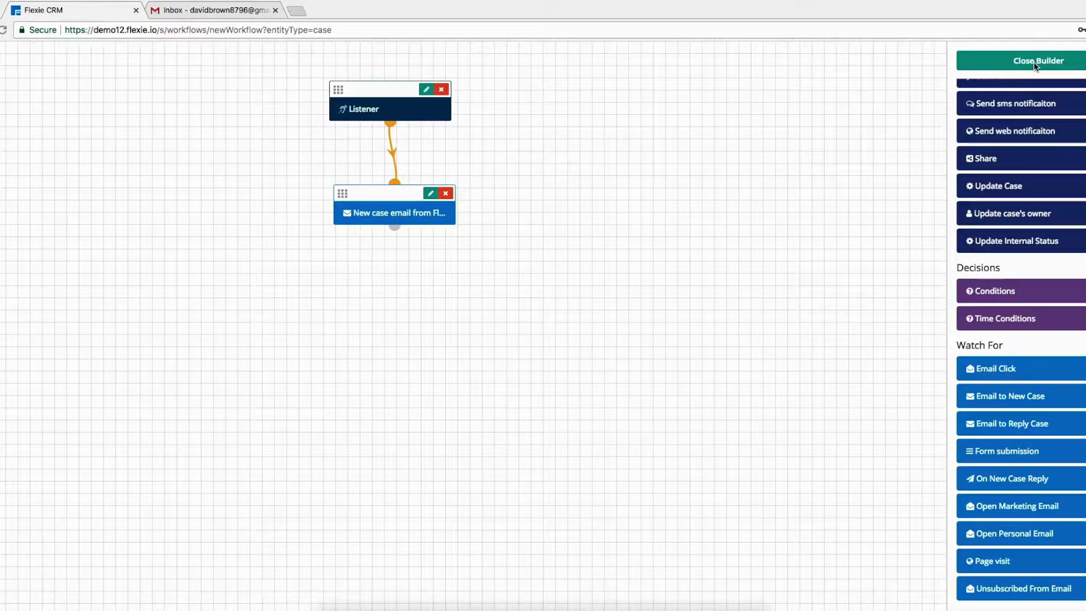
- Save the workflow and publish it from the workflow list
click(1036, 65)
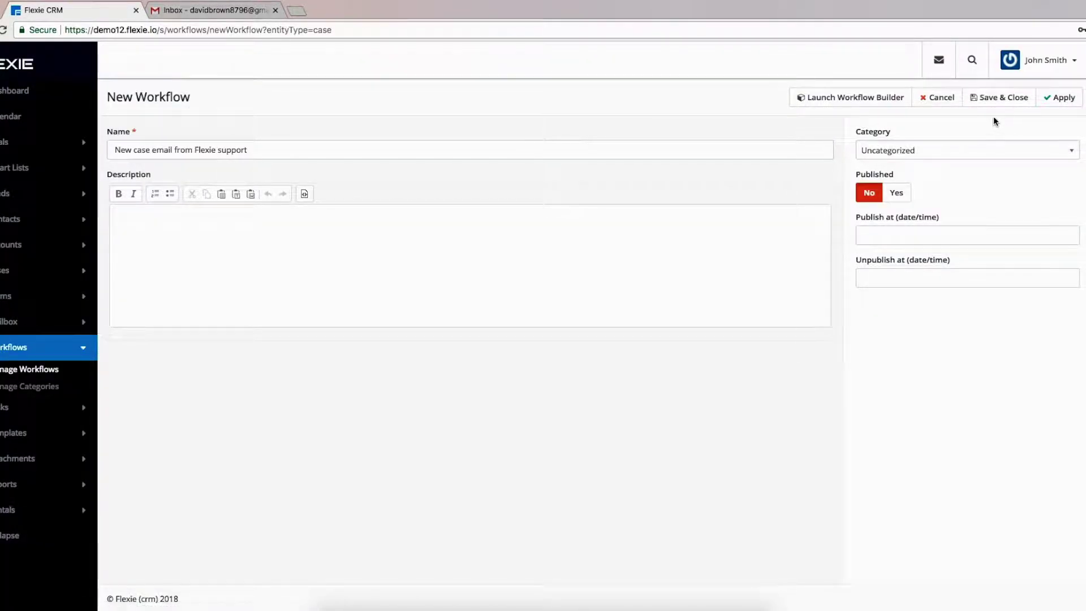
click(993, 104)
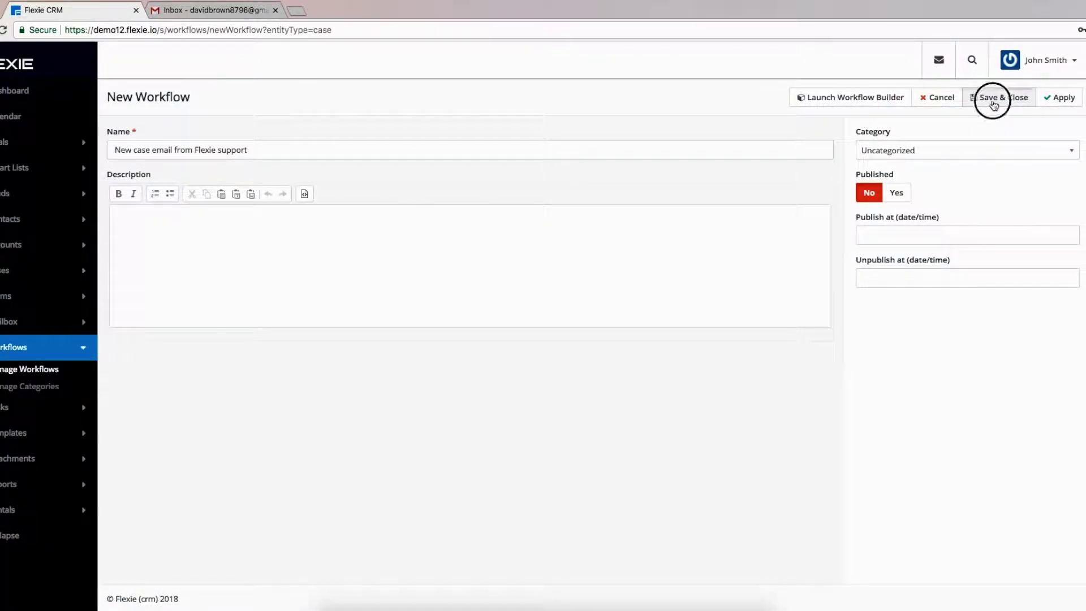
click(16, 377)
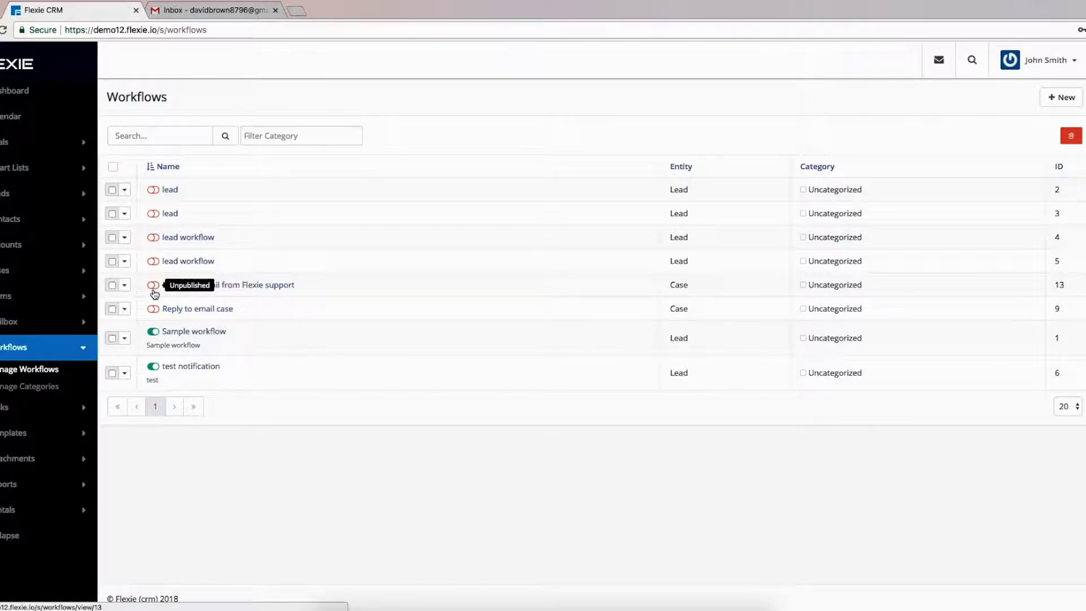
click(153, 289)
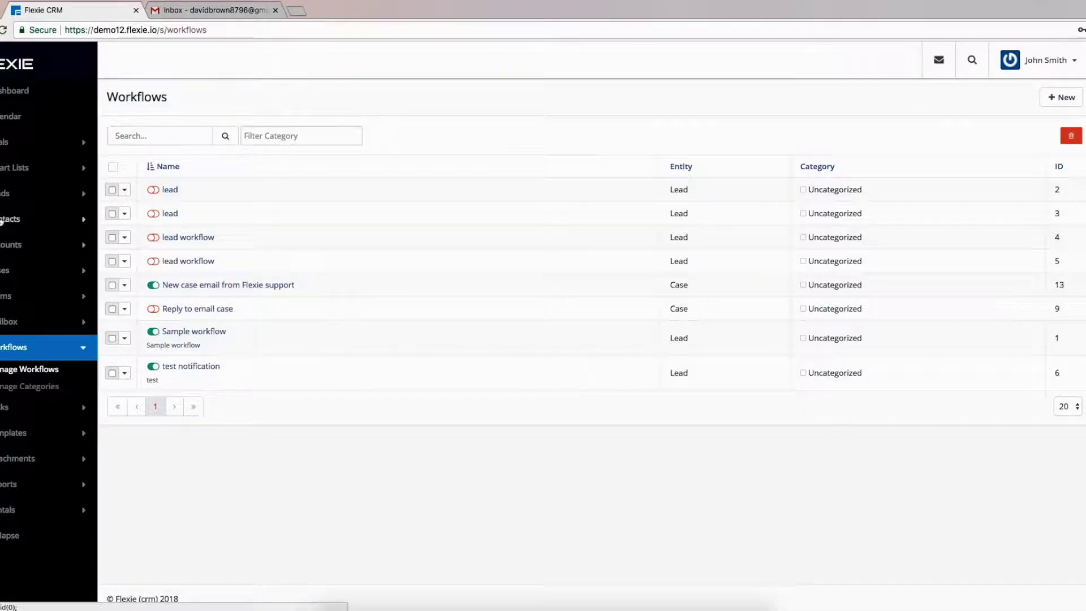
- Open the leads list to view the lead whose mailbox serves for the test email
click(4, 194)
click(5, 214)
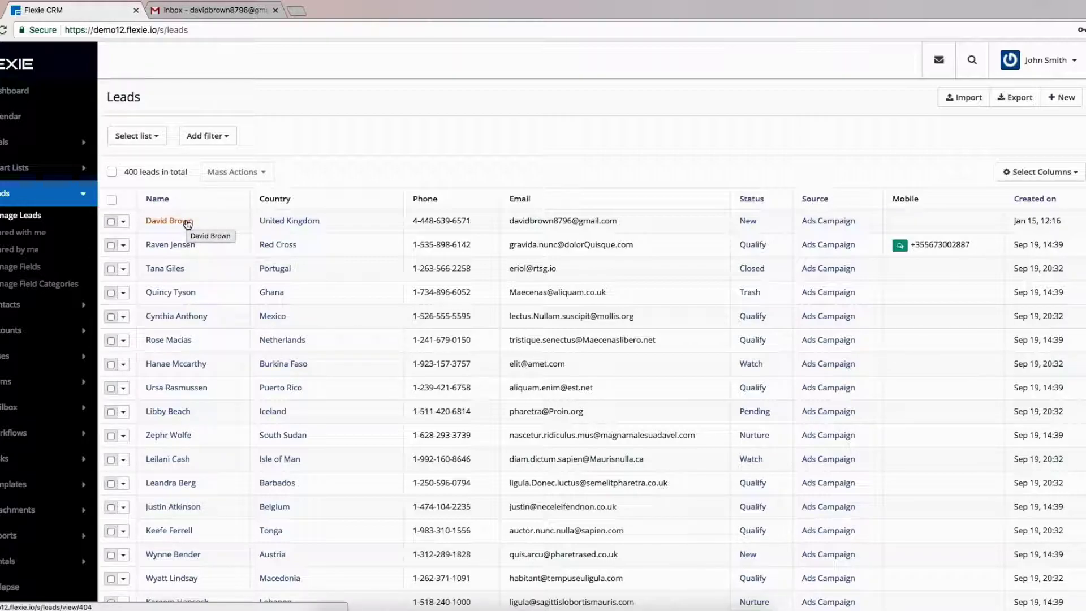
- Switch to the lead's Gmail inbox and start a new email message
click(205, 12)
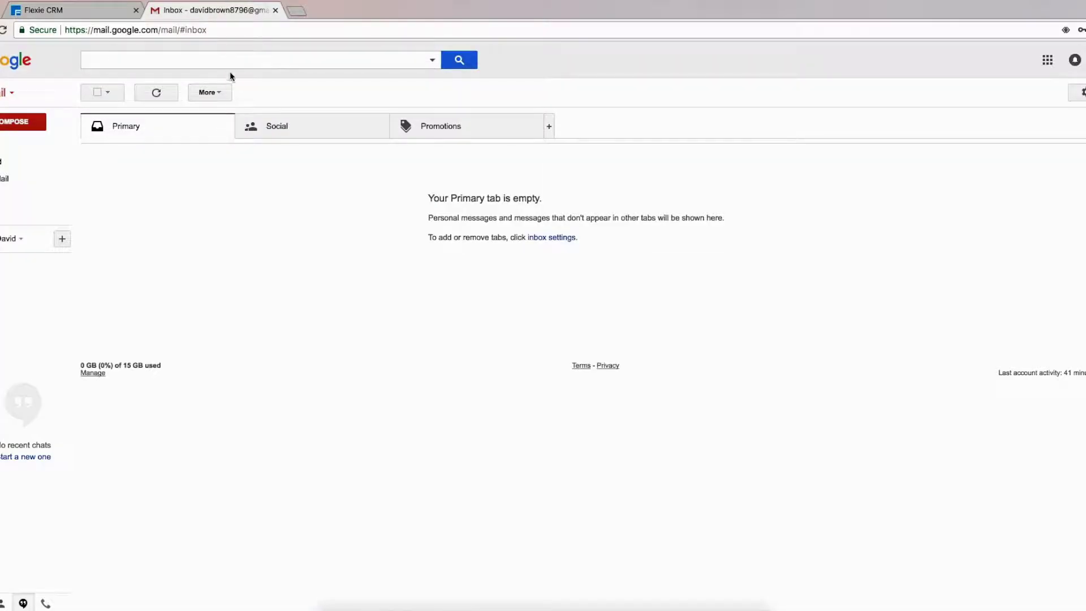
click(19, 120)
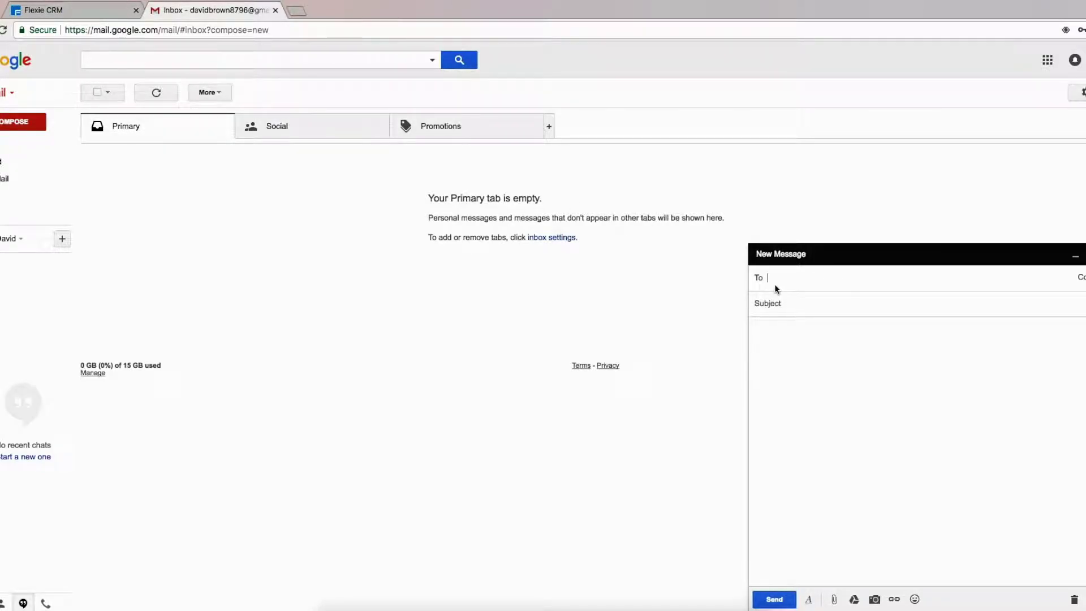
- Switch to Flexie CRM and copy the Flexie Support account's IMAP username from the email account details
click(86, 12)
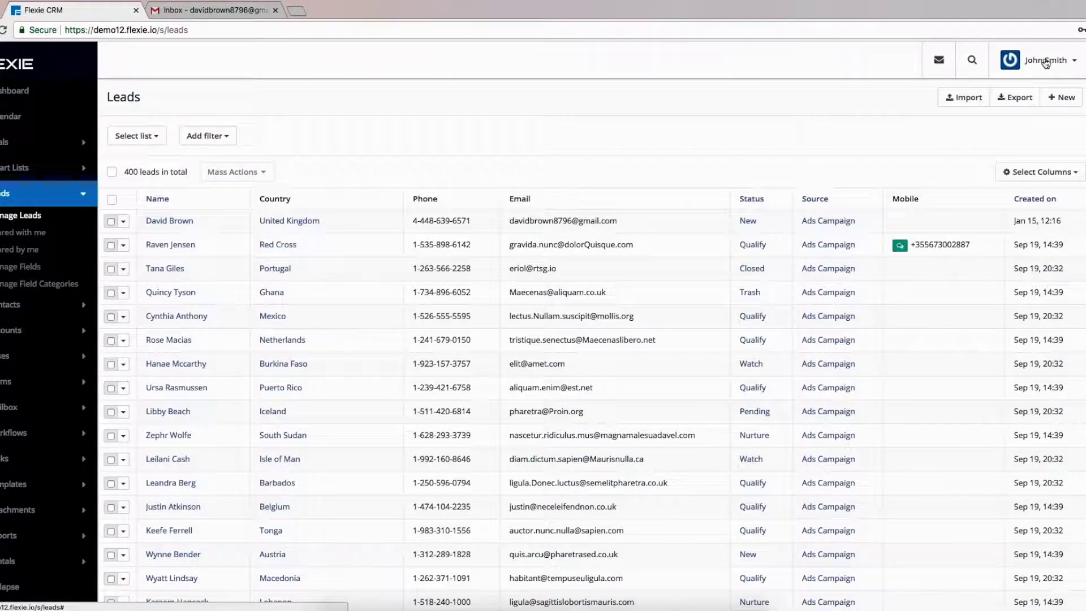
click(1061, 65)
click(1030, 110)
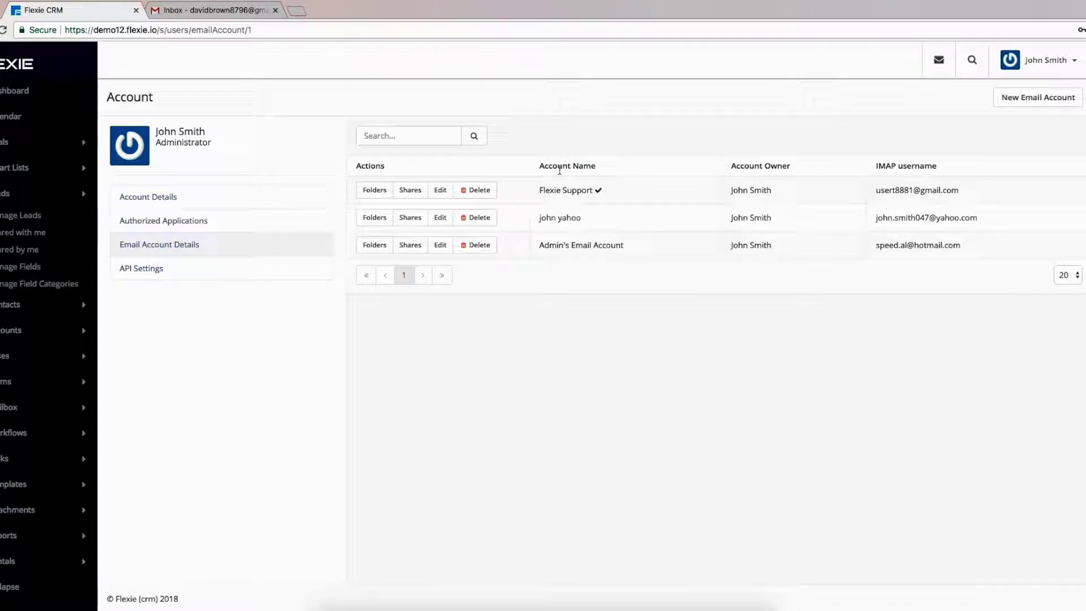
drag(962, 191, 878, 186)
right_click(899, 193)
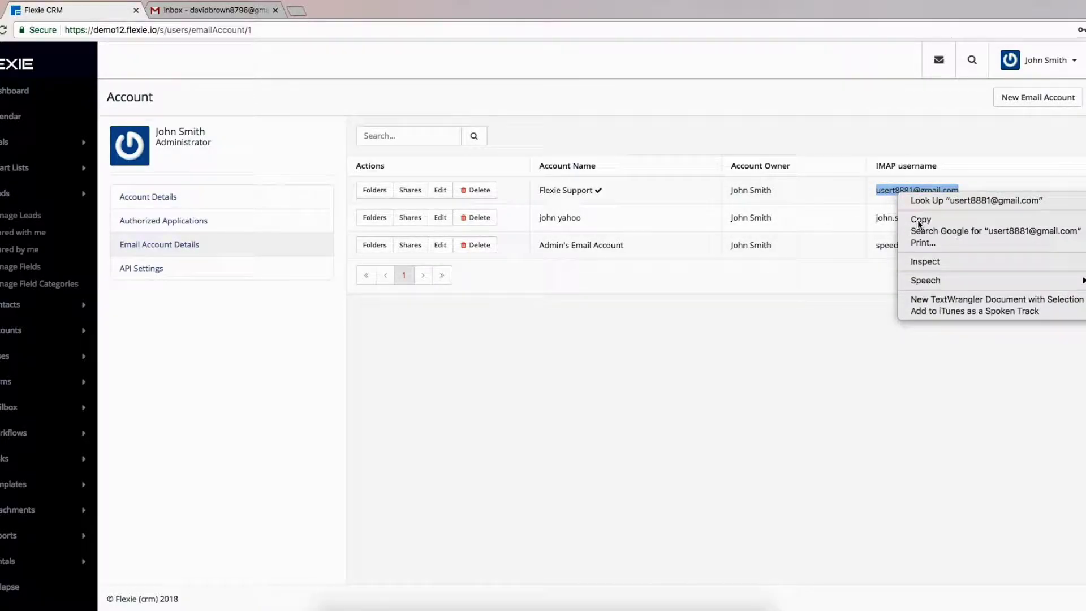
click(916, 215)
- Switch back to the lead's Gmail and paste the copied support address as the new message's recipient
click(211, 10)
right_click(776, 279)
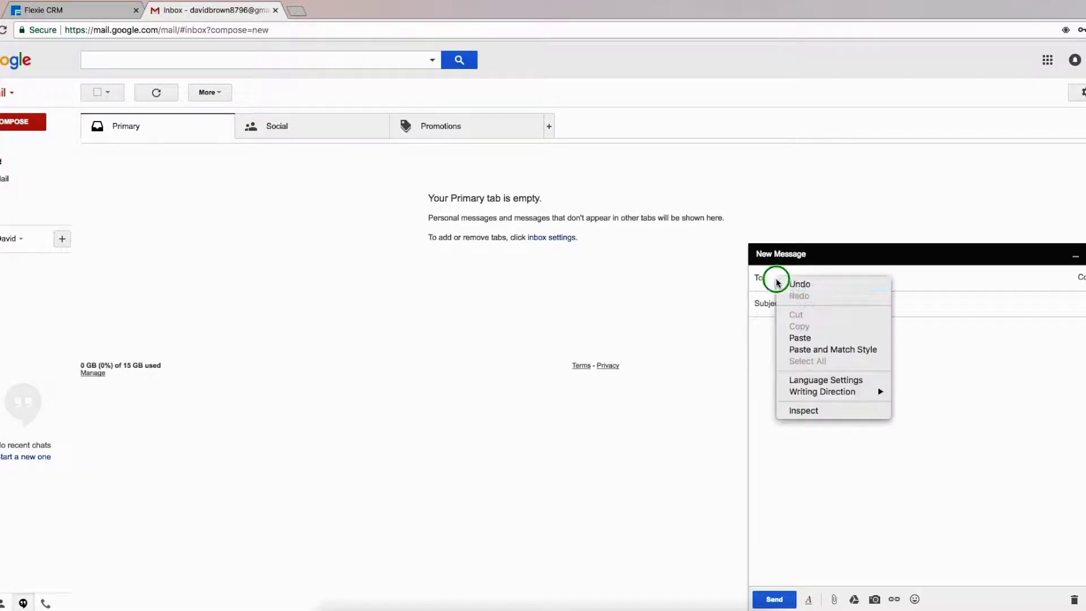
click(808, 338)
- Enter "Having trouble importing contacts" as the subject of the new message
click(806, 304)
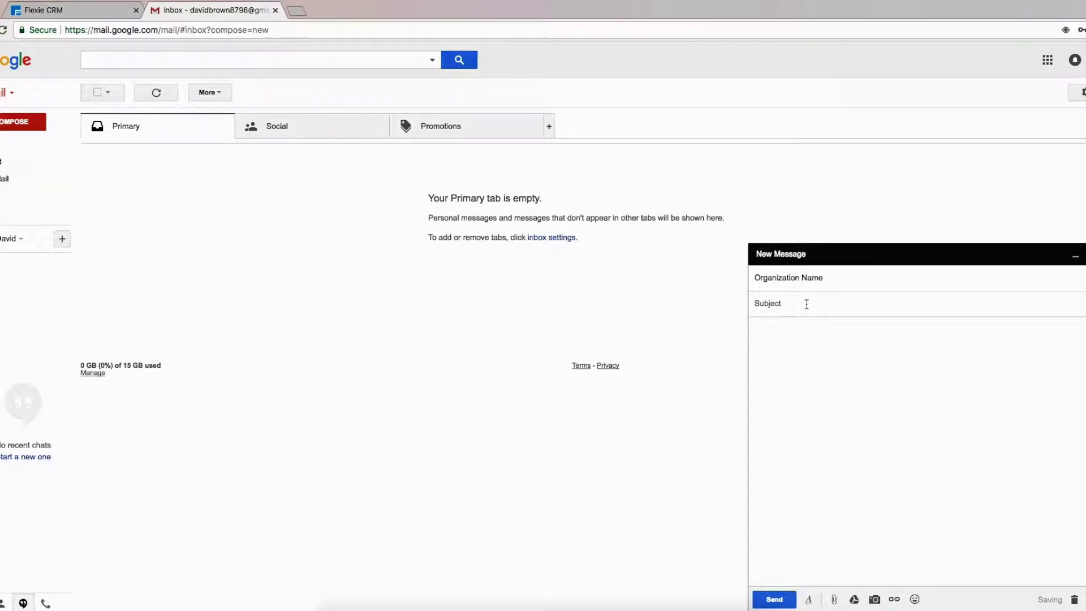
text(H)
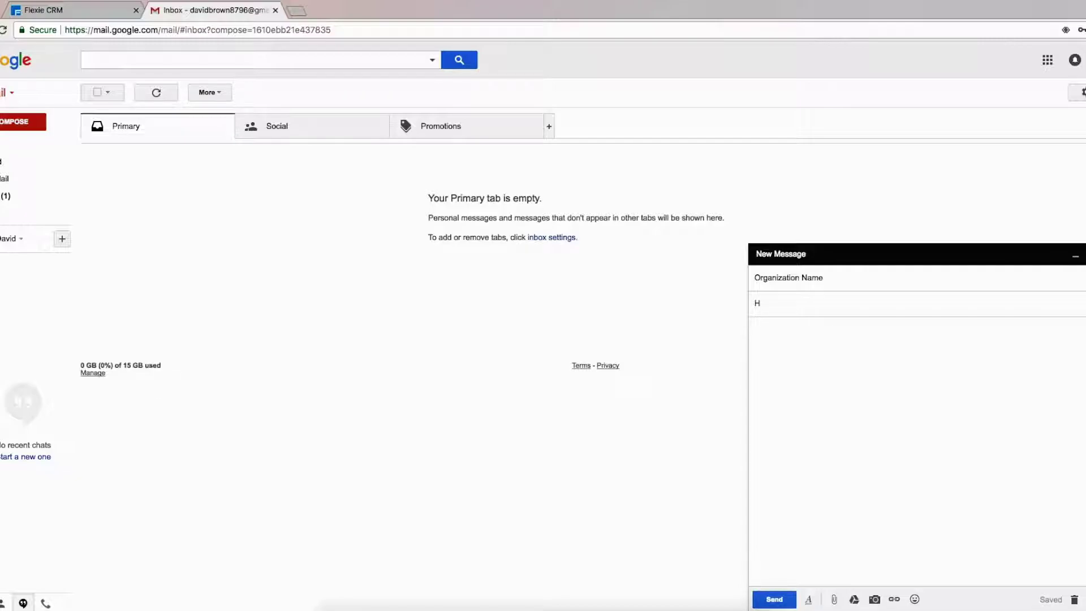
text(aving trou)
text(b;e)
key(BackSpace)
key(BackSpace)
key(BackSpace)
text(le importing )
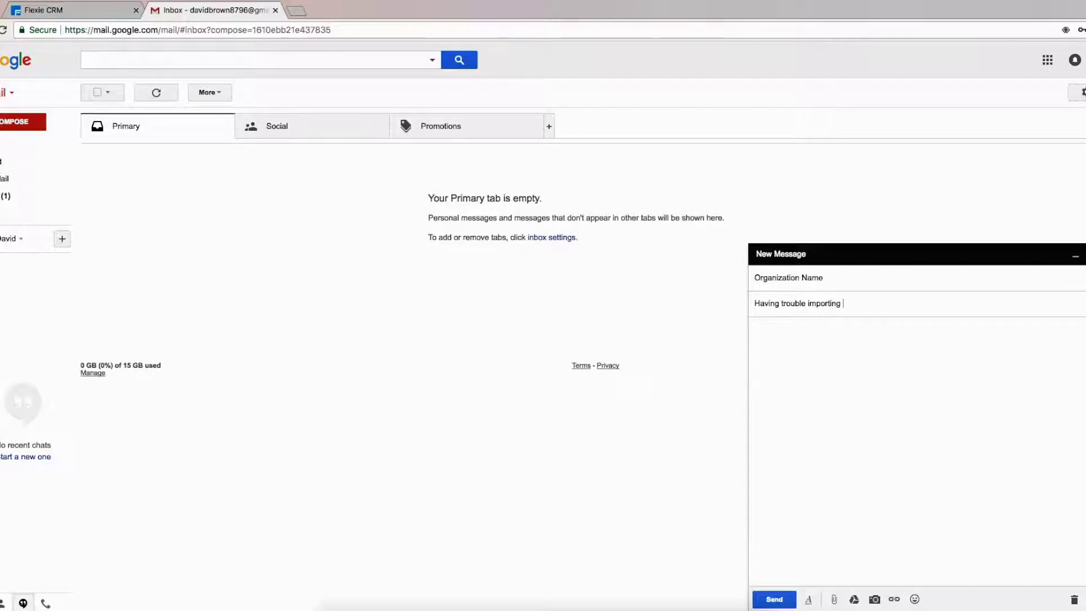
text(contacts)
- Write "I'm having trouble importing contacts. What should I do?" in the message body and send the email
click(889, 351)
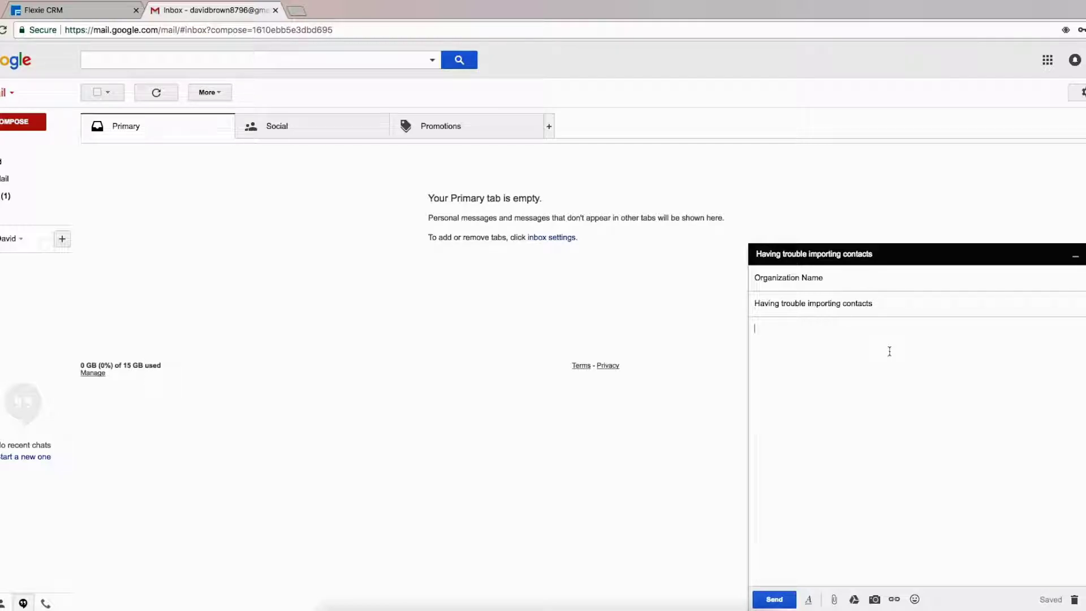
text(I'm having trouble impor)
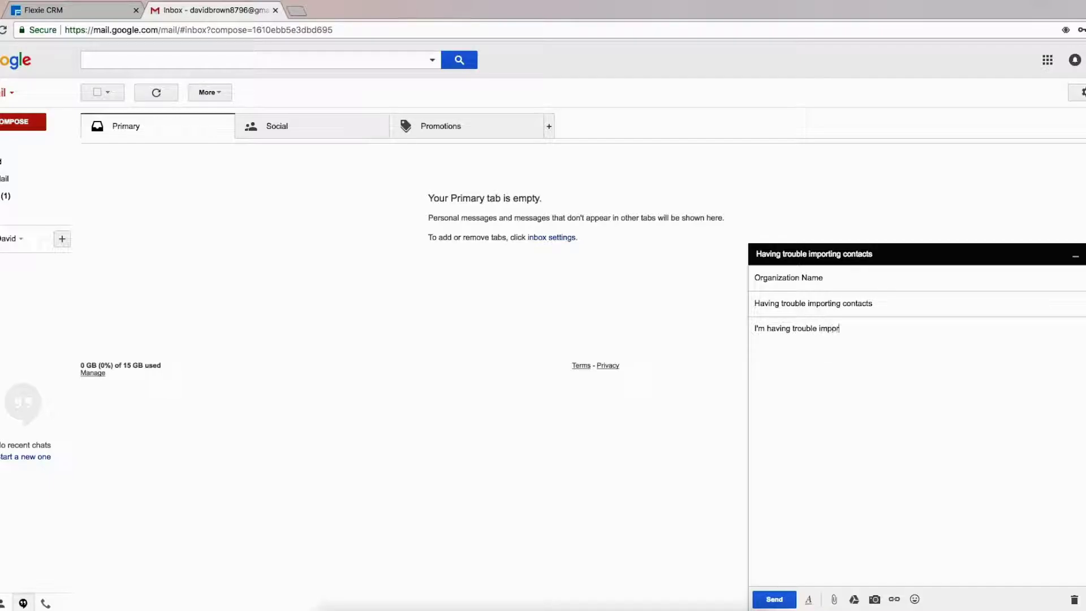
text(ting contactd)
key(BackSpace)
text(s. What i nedd)
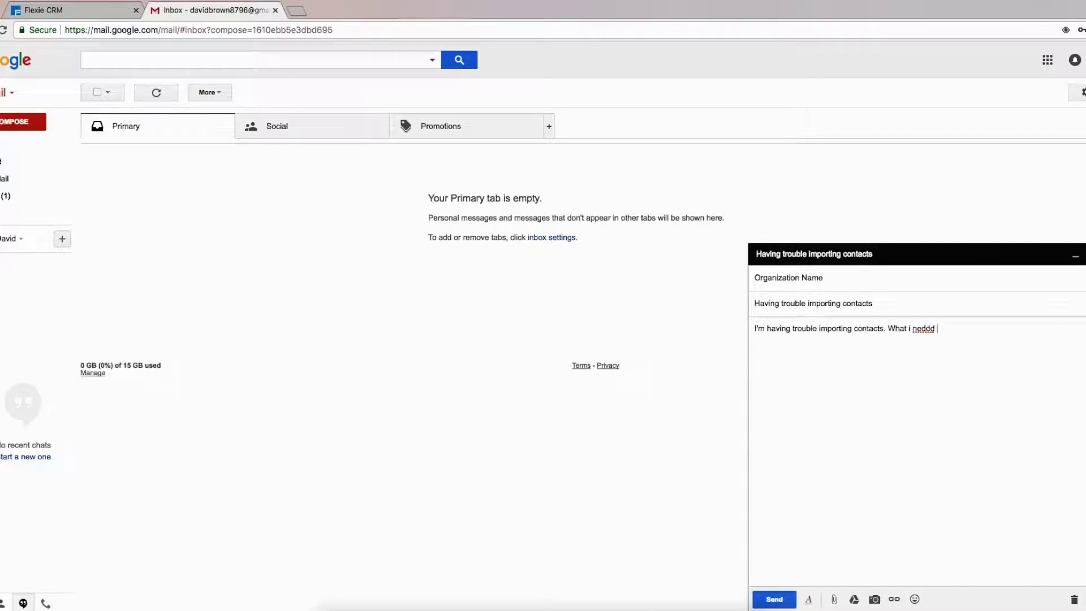
key(BackSpace)
key(BackSpace)
key(BackSpace)
key(BackSpace)
key(BackSpace)
key(BackSpace)
key(BackSpace)
text(I)
key(BackSpace)
key(BackSpace)
text(should i do)
key(BackSpace)
key(BackSpace)
key(BackSpace)
key(BackSpace)
text(I do?)
click(775, 600)
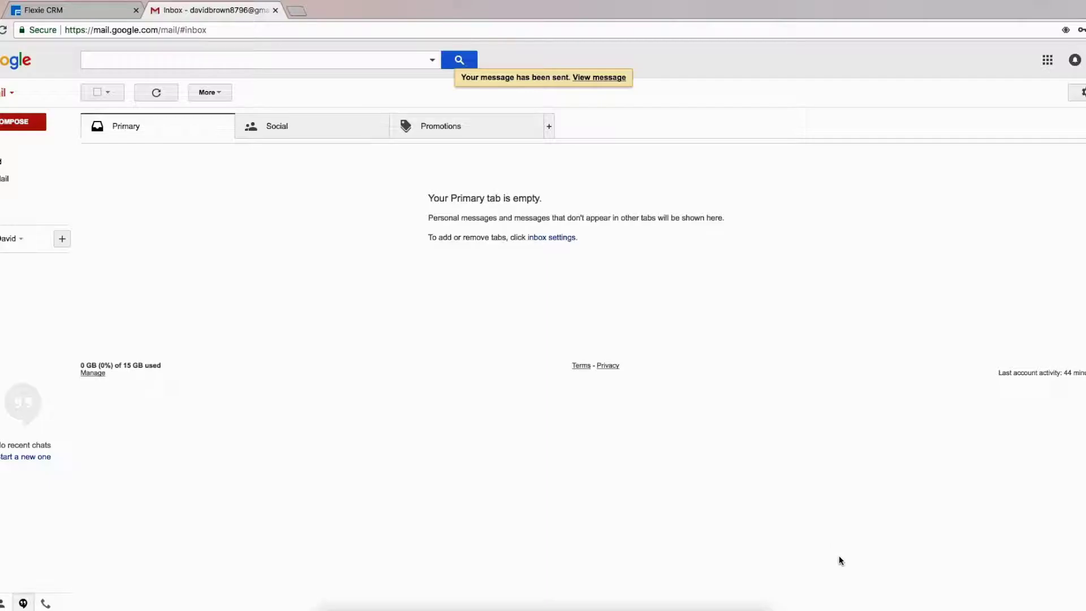
- Switch to Flexie CRM and check the Flexie Support mailbox for the test email sent from the lead's Gmail
click(88, 11)
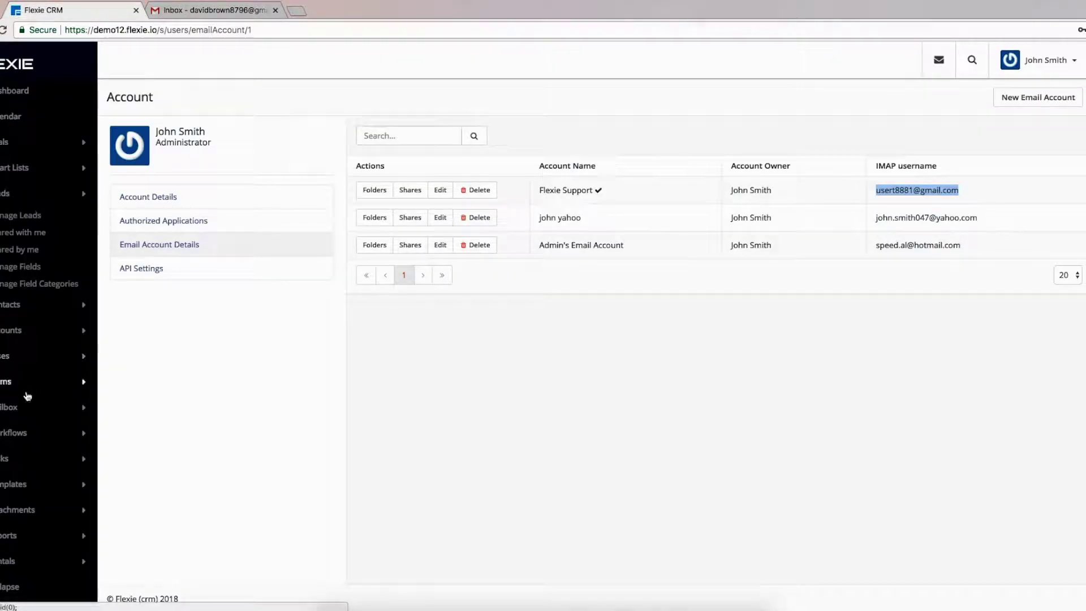
click(8, 407)
click(6, 346)
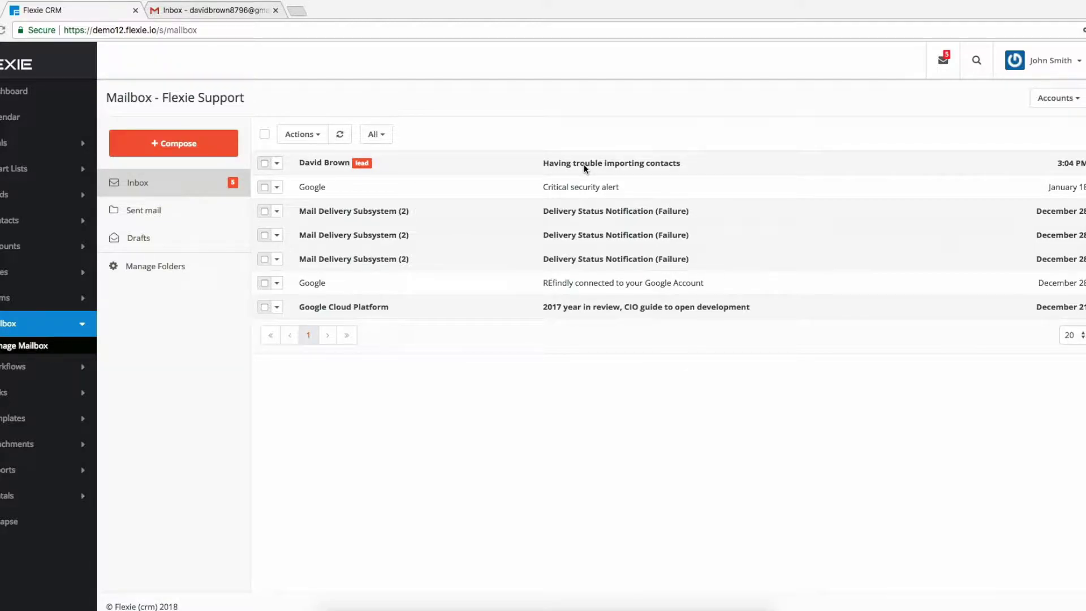
click(231, 13)
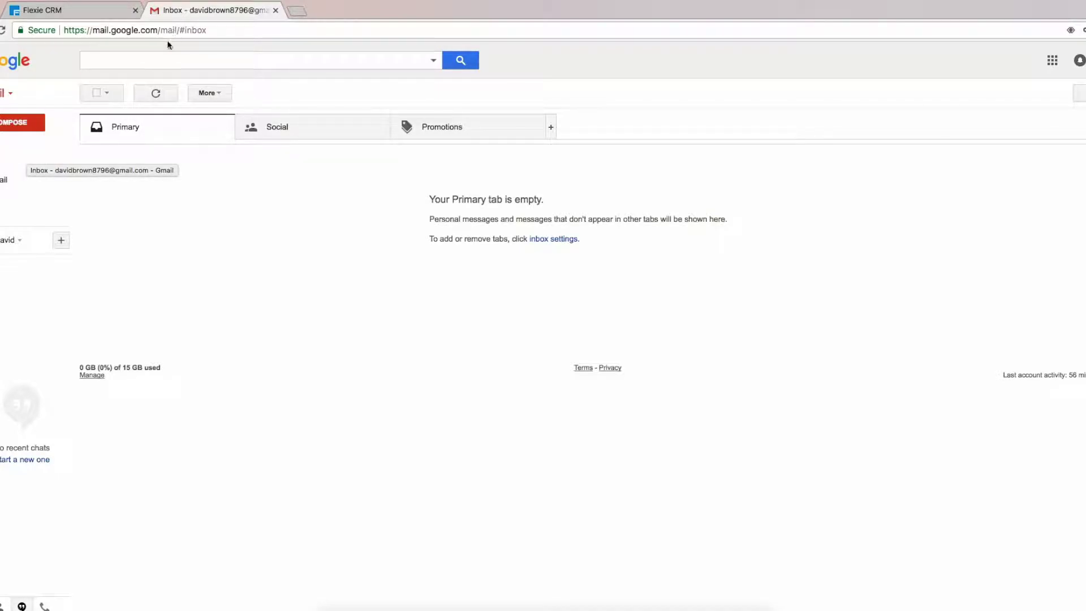
click(97, 12)
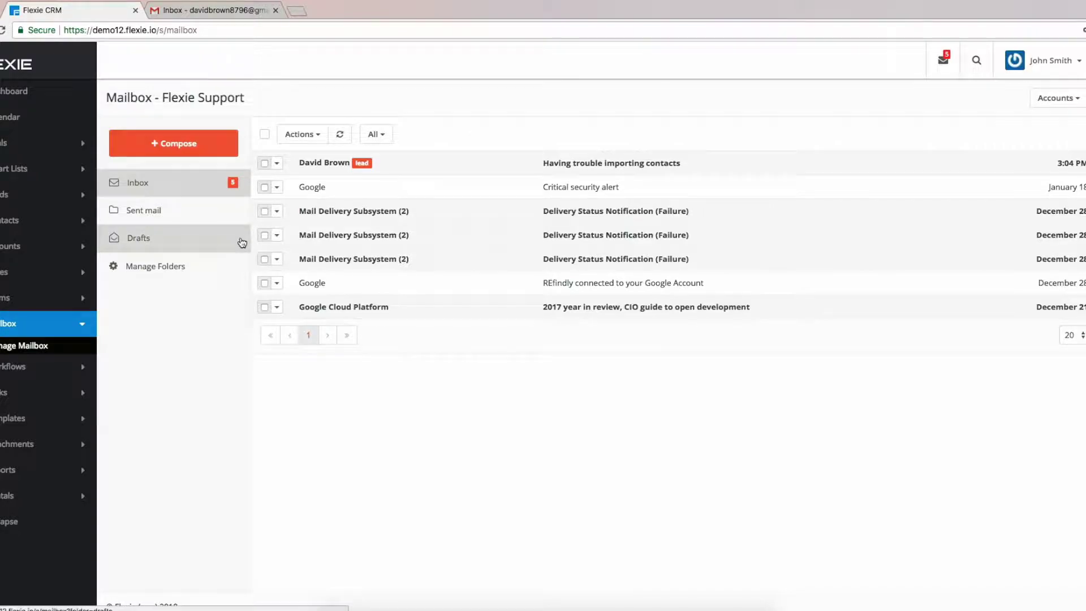
- Open the "Having trouble importing contacts" case from the cases list
click(3, 276)
click(17, 294)
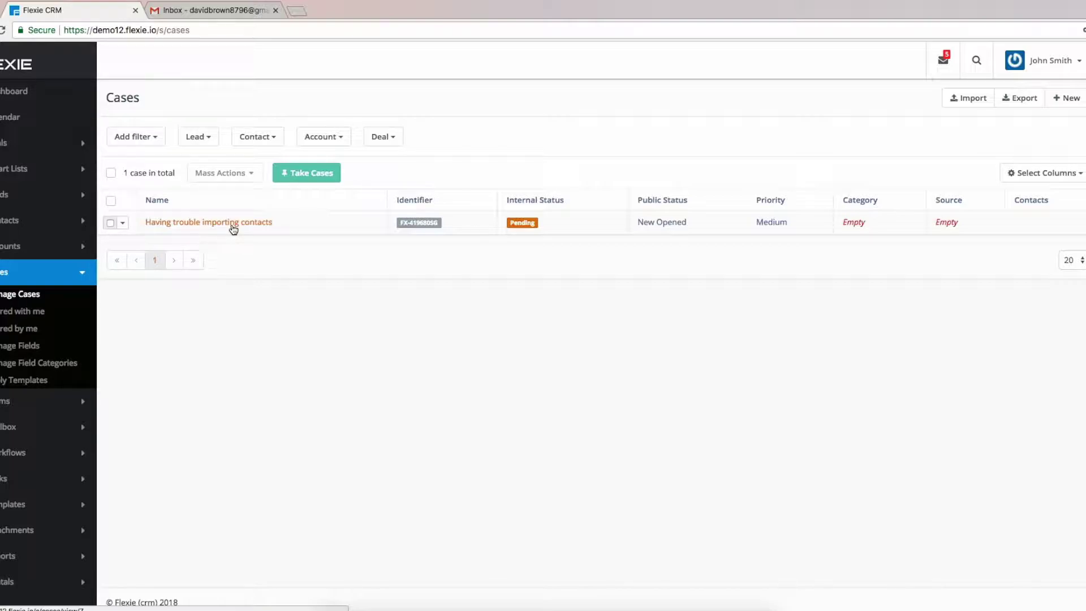
click(232, 223)
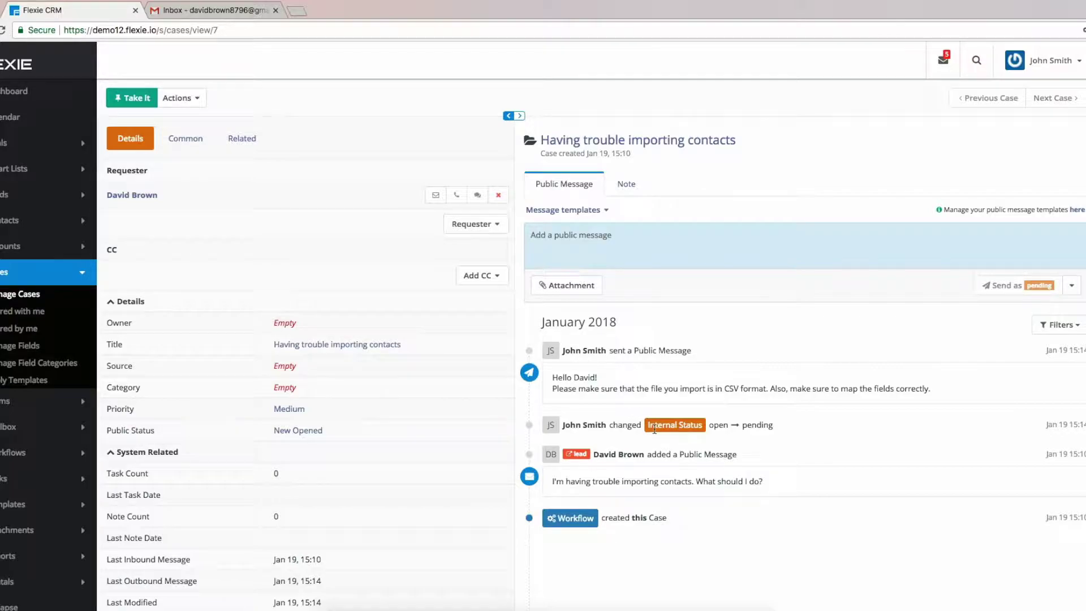
- Write a public message greeting the requester by first name, followed by "Please make sure to map the fields correctly.", and send it as pending
click(683, 238)
text(Hi da)
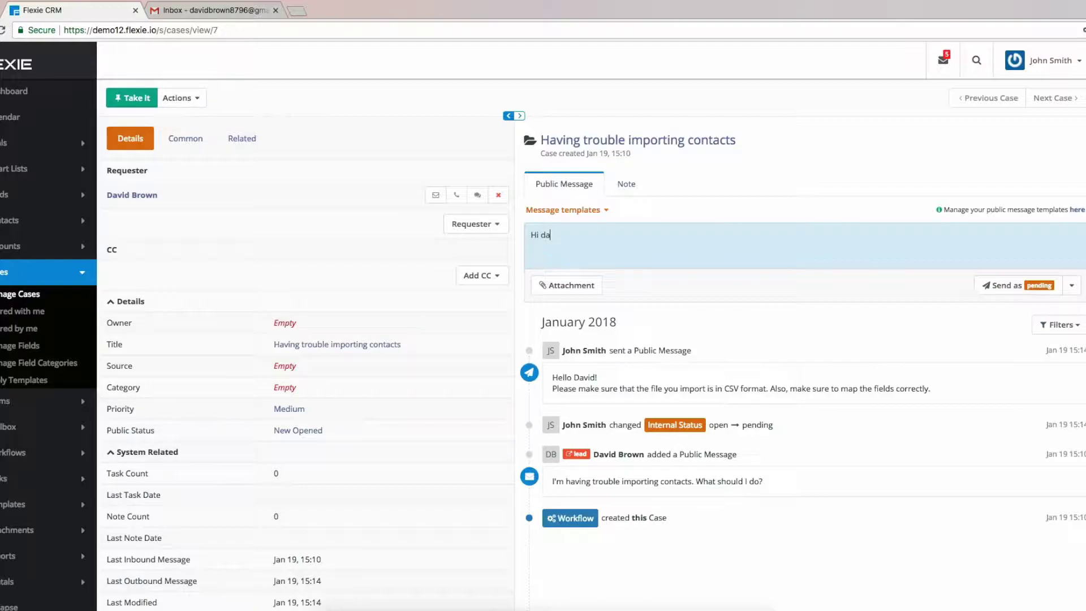
key(Tab)
text(David)
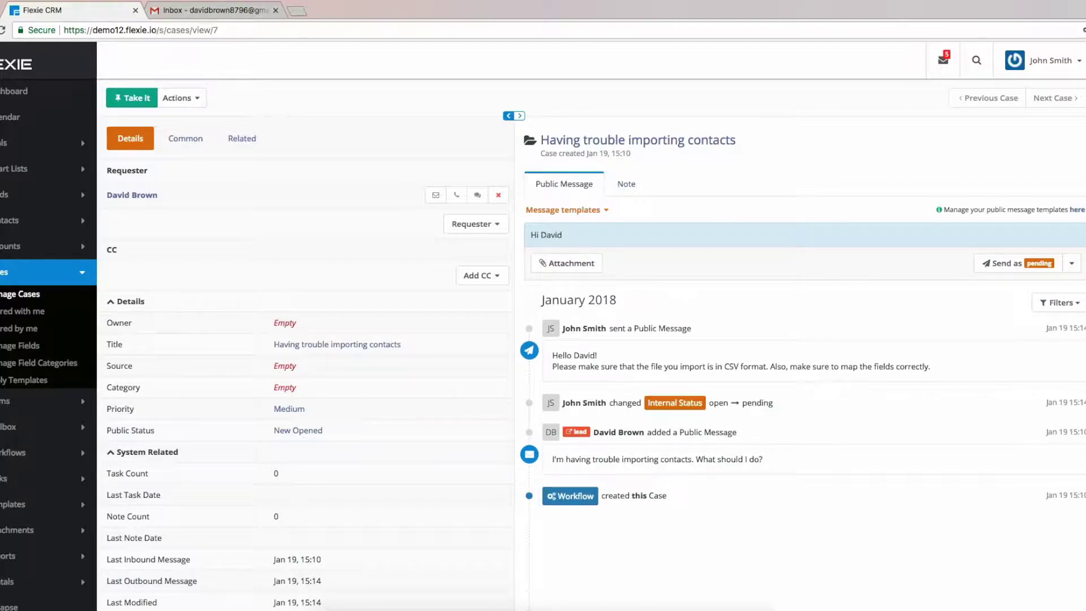
text(!)
key(Return)
text(pleasu)
key(BackSpace)
key(BackSpace)
key(BackSpace)
key(BackSpace)
key(BackSpace)
key(BackSpace)
text(Pl)
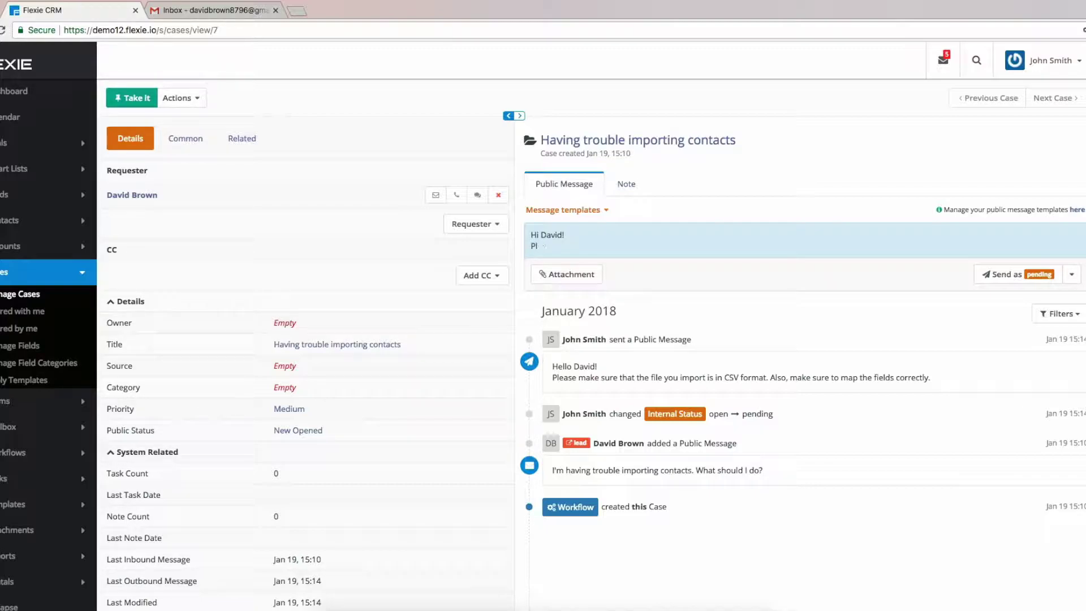
text(ease make sure to map the fields correctly.)
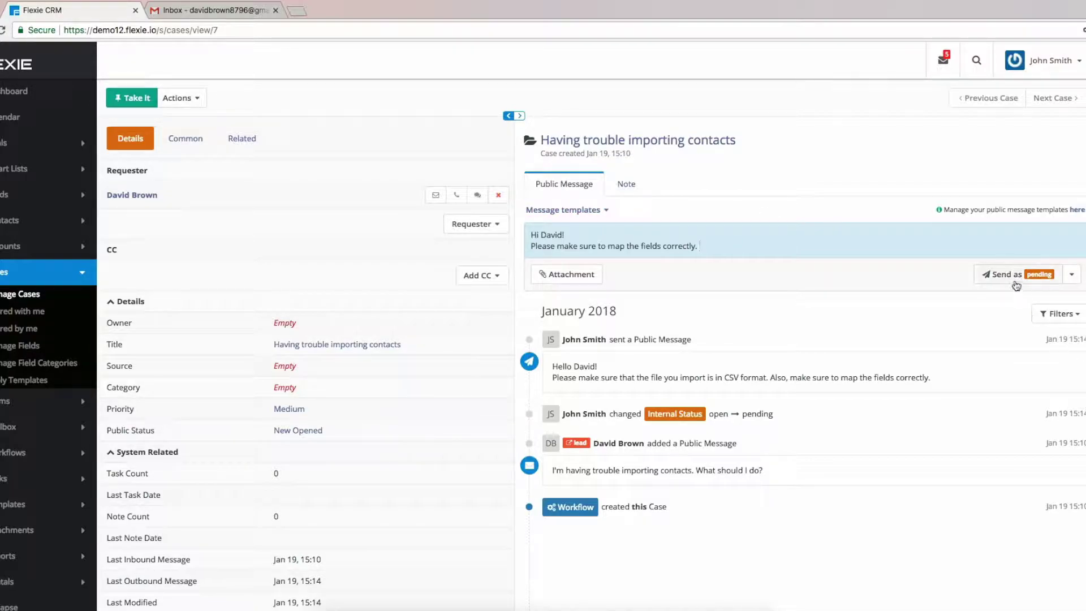
click(1071, 274)
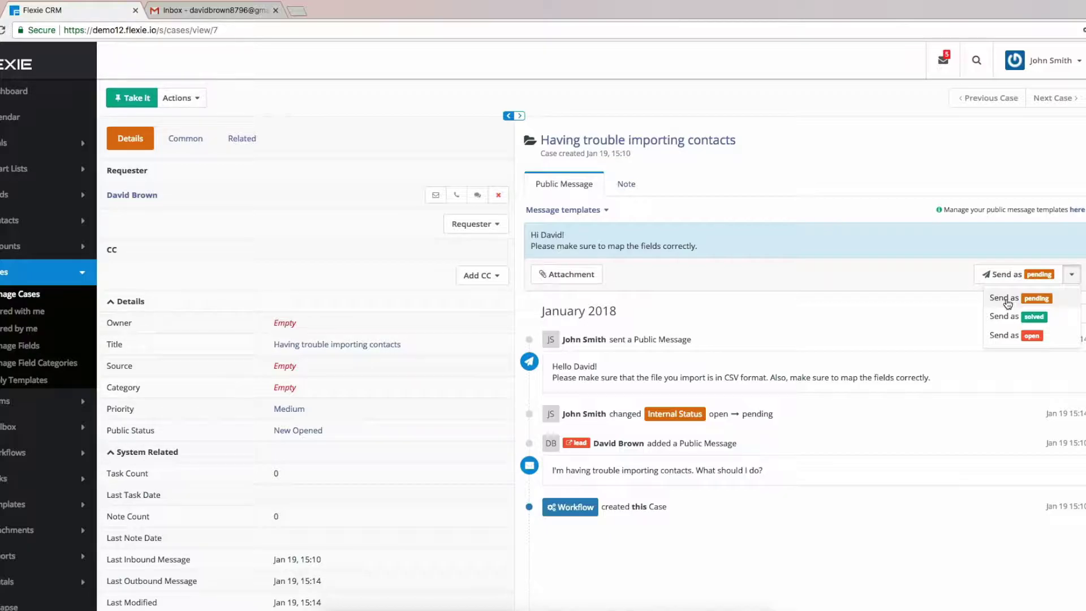
click(1007, 304)
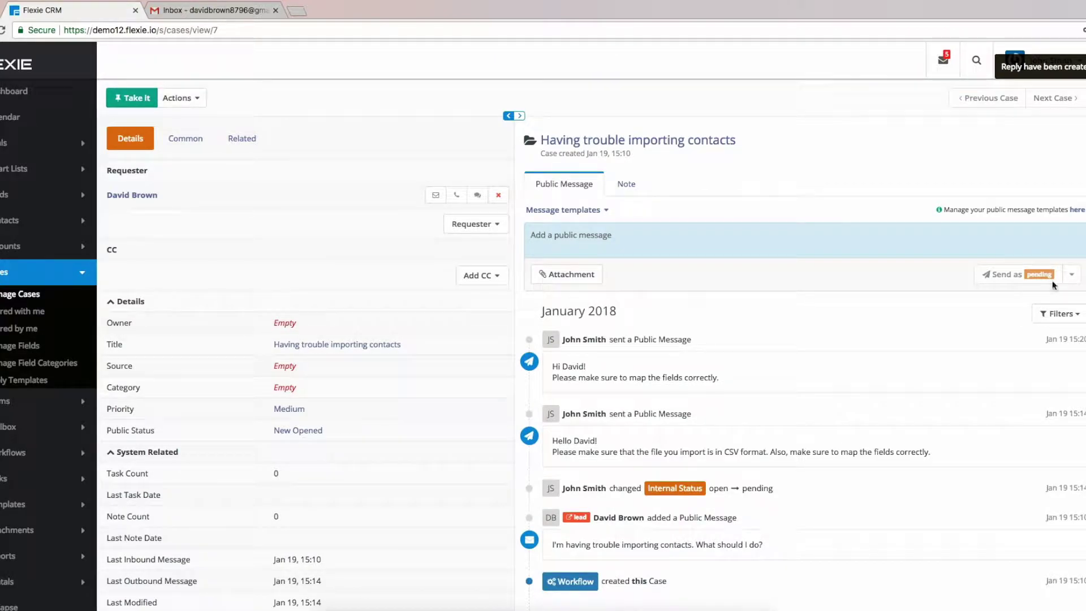
- Open the case reply in the lead's Gmail inbox and compare its case identifier with the Flexie CRM cases list
click(222, 12)
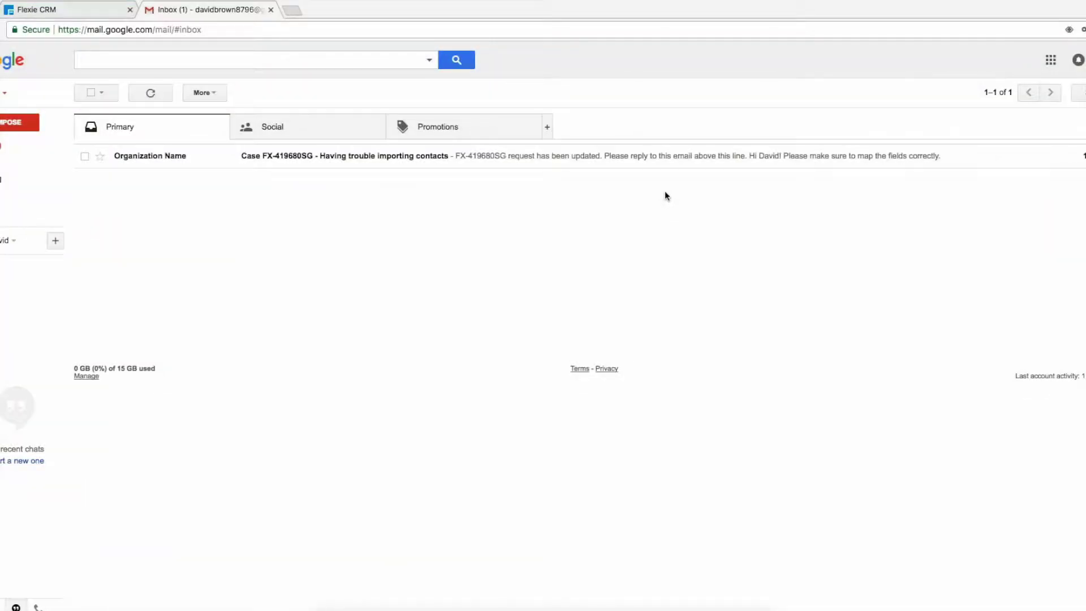
click(528, 158)
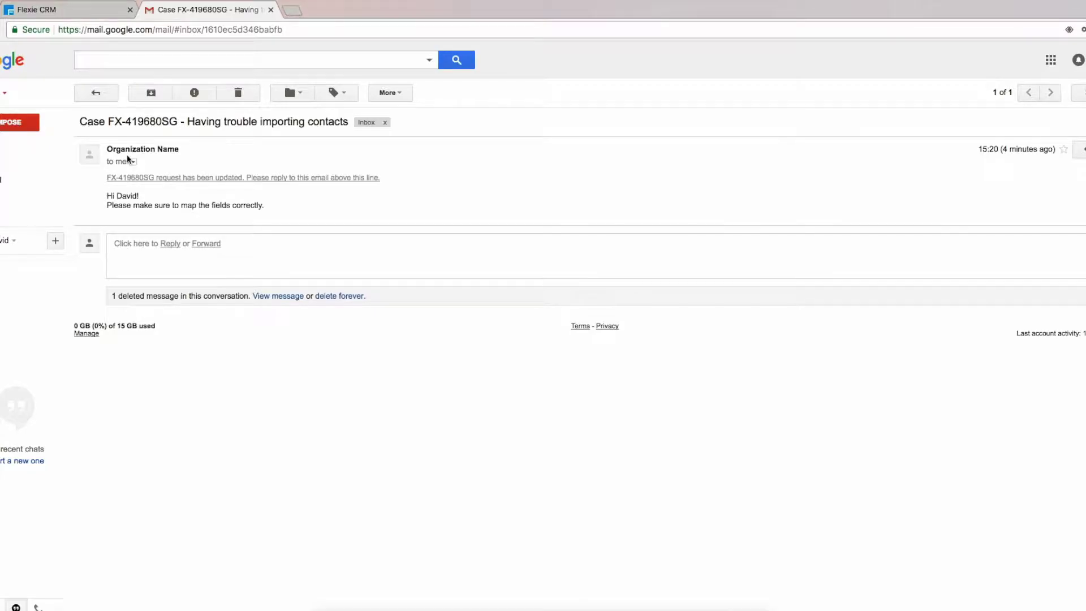
click(89, 8)
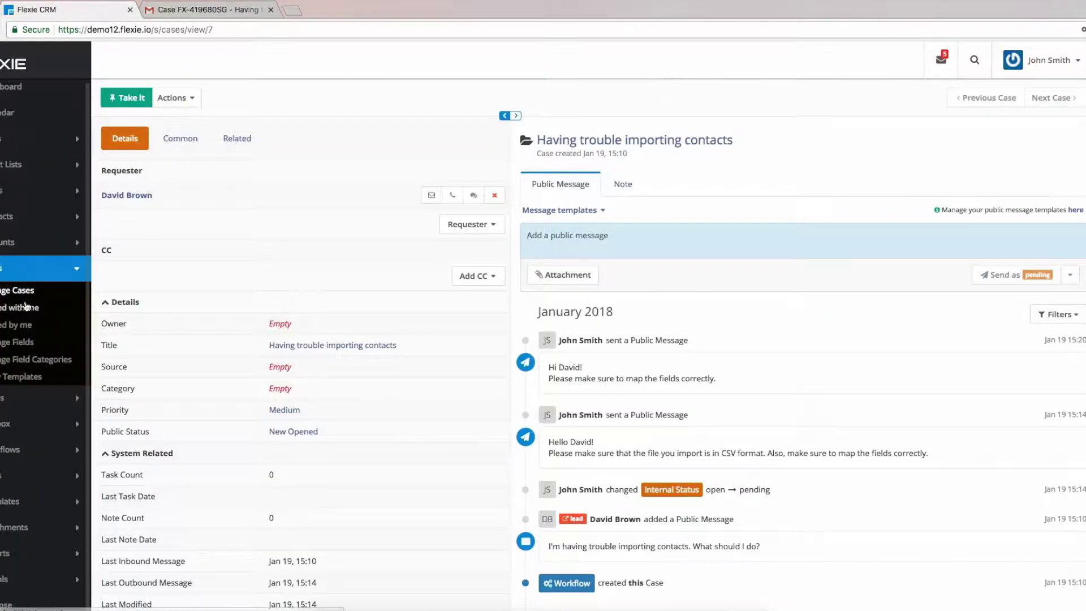
click(8, 296)
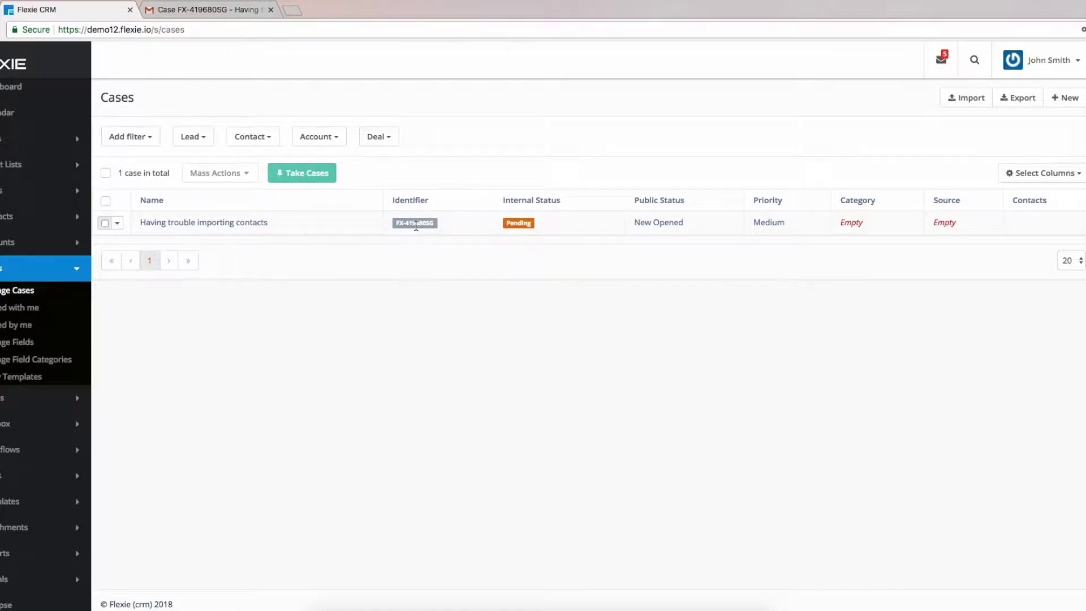
click(195, 9)
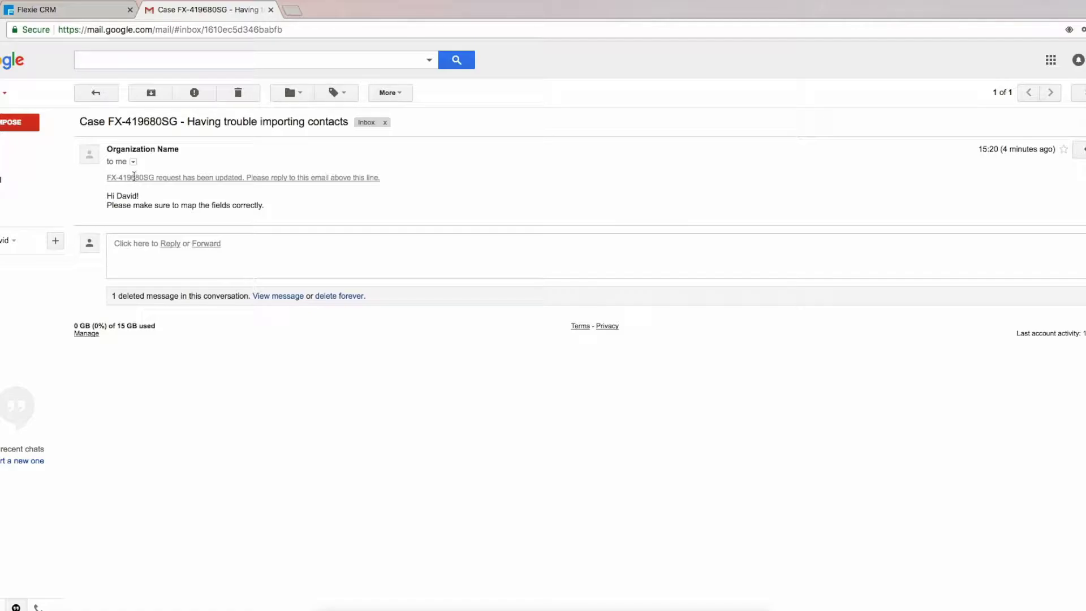
click(99, 11)
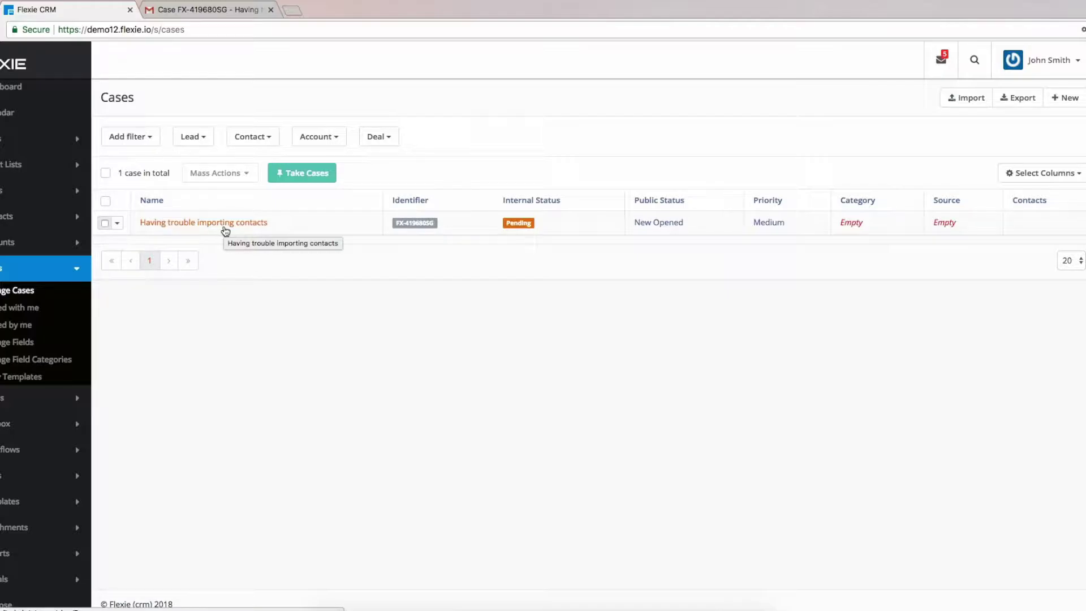
click(215, 11)
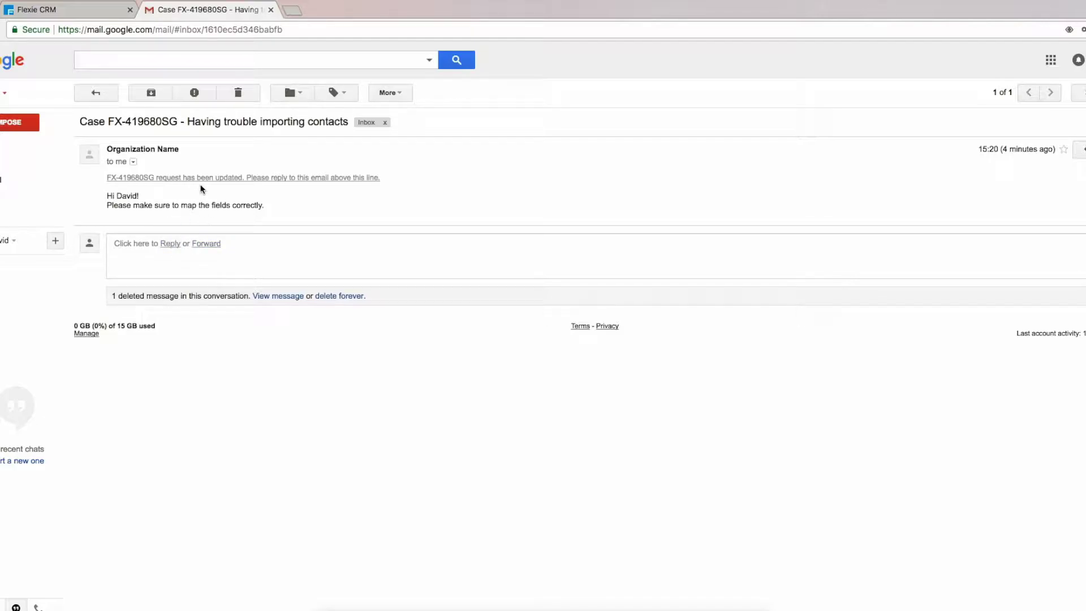
- Switch to Flexie CRM and create a new workflow with the Case entity type
click(62, 10)
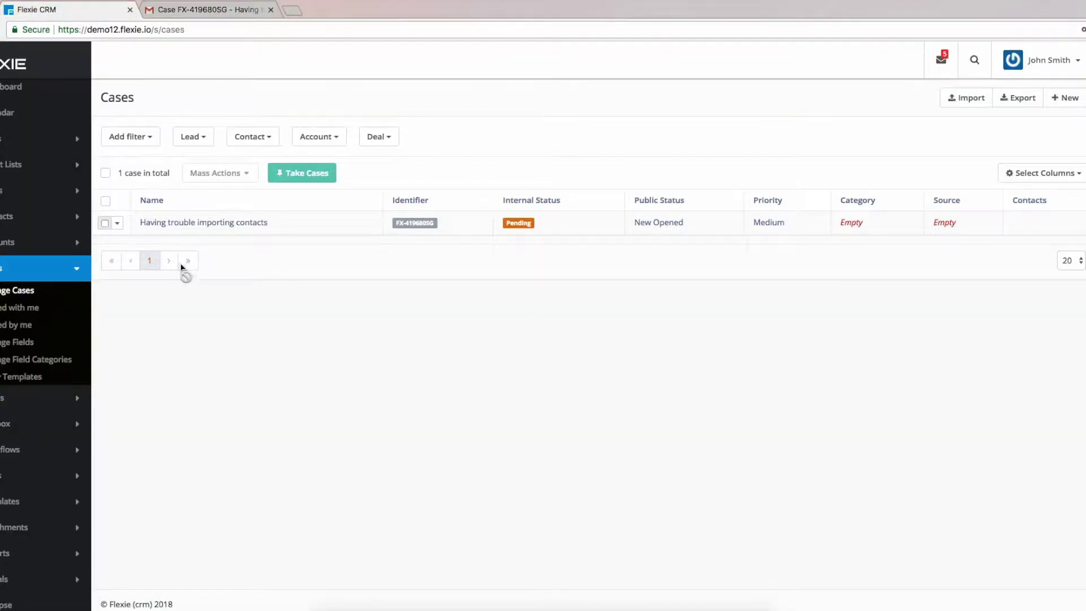
click(18, 451)
click(25, 374)
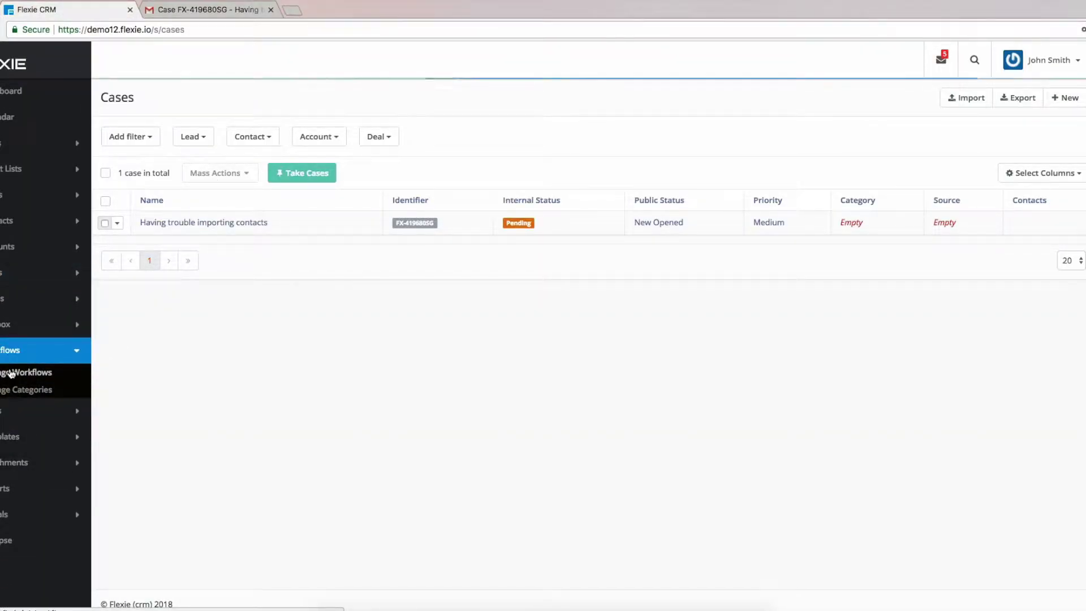
click(1066, 97)
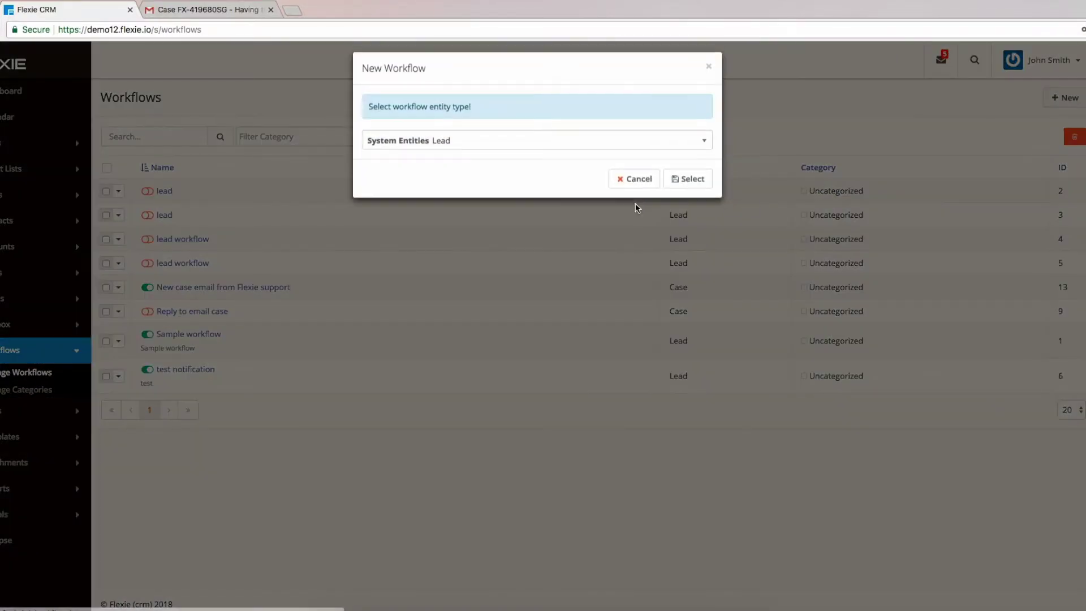
click(591, 153)
click(406, 276)
click(691, 187)
- Name the new workflow "Reply case email from Flexie support"
click(259, 153)
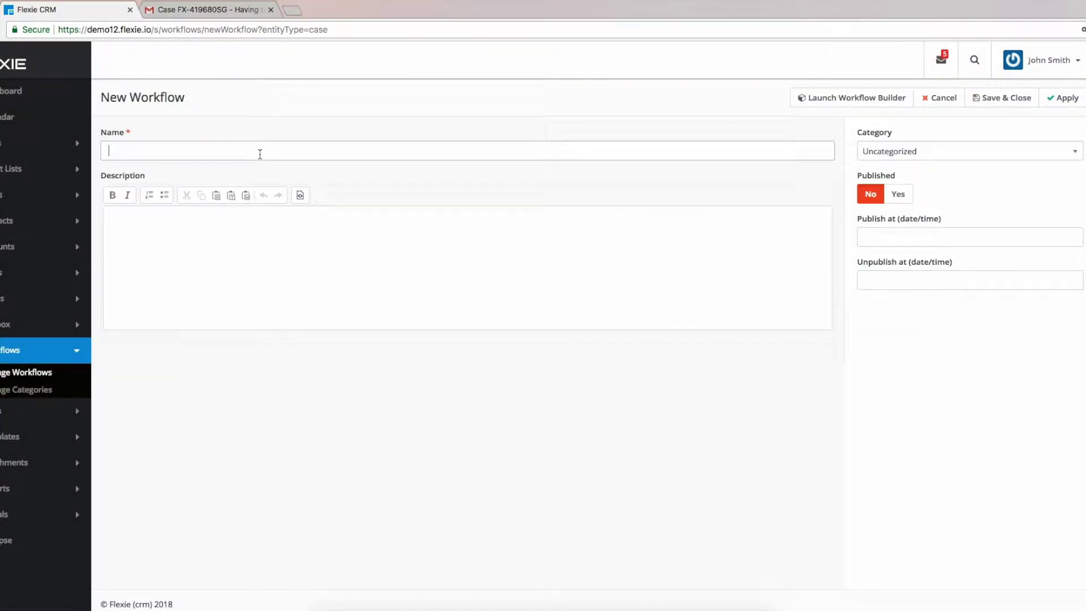
text(Re)
text(ply ca)
text(se email )
text(from Fl)
text(ex)
key(BackSpace)
text(il from Flexie support)
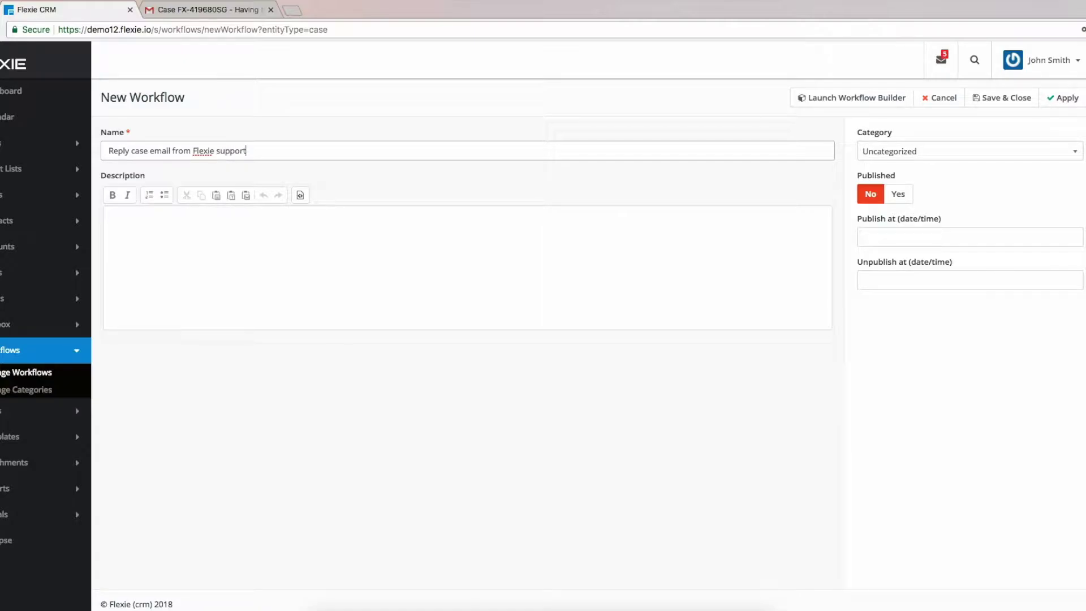
- Copy the new workflow's name to the clipboard
triple_click(113, 151)
right_click(122, 151)
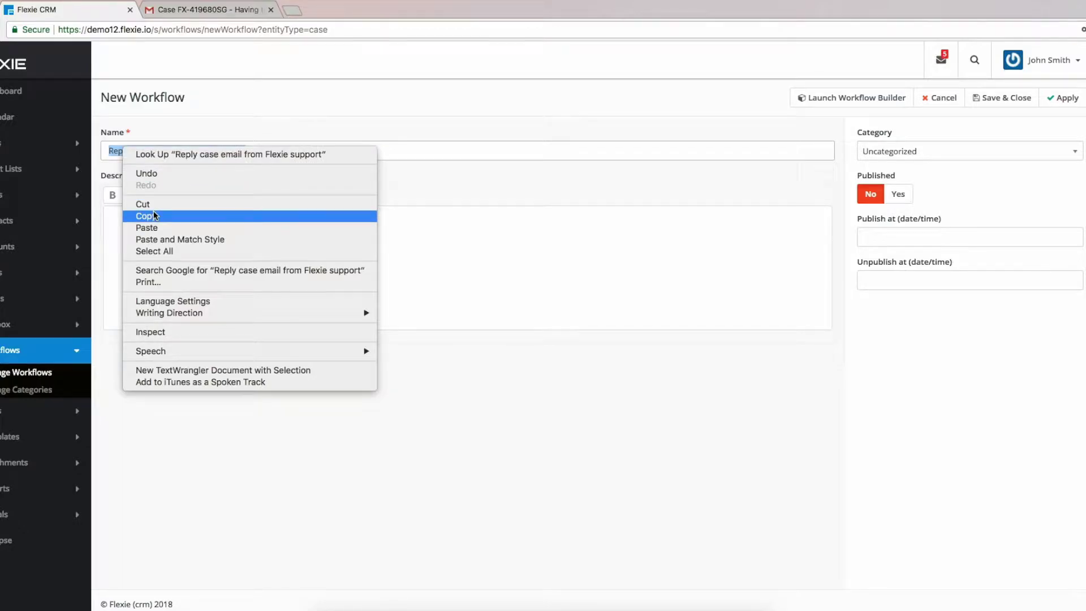
key(Return)
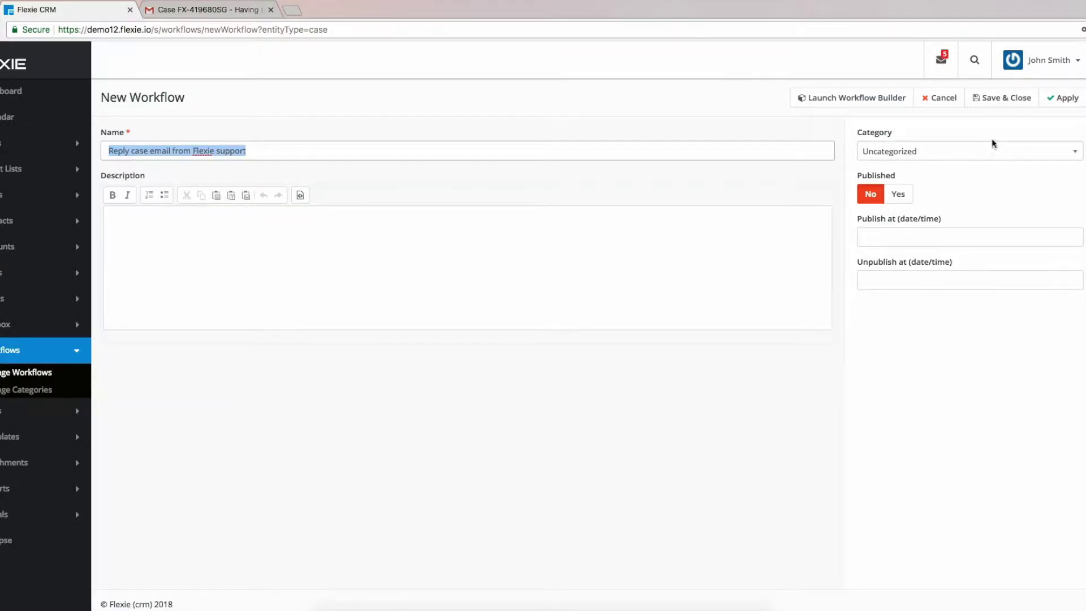
- Open the workflow builder, add a Listener source, and place it in the upper part of the canvas
click(866, 100)
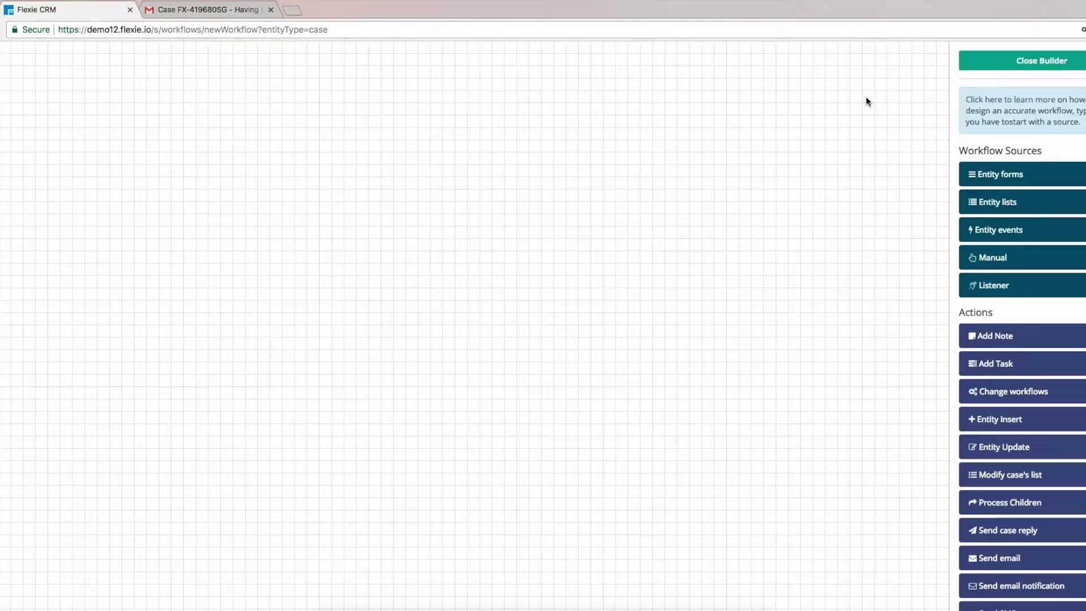
click(992, 287)
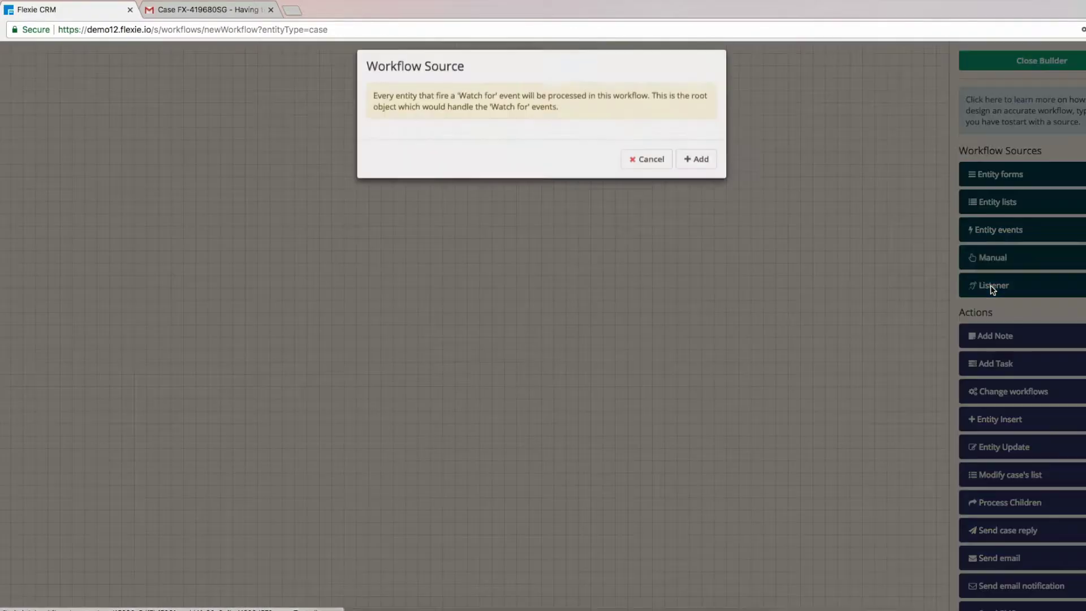
click(699, 156)
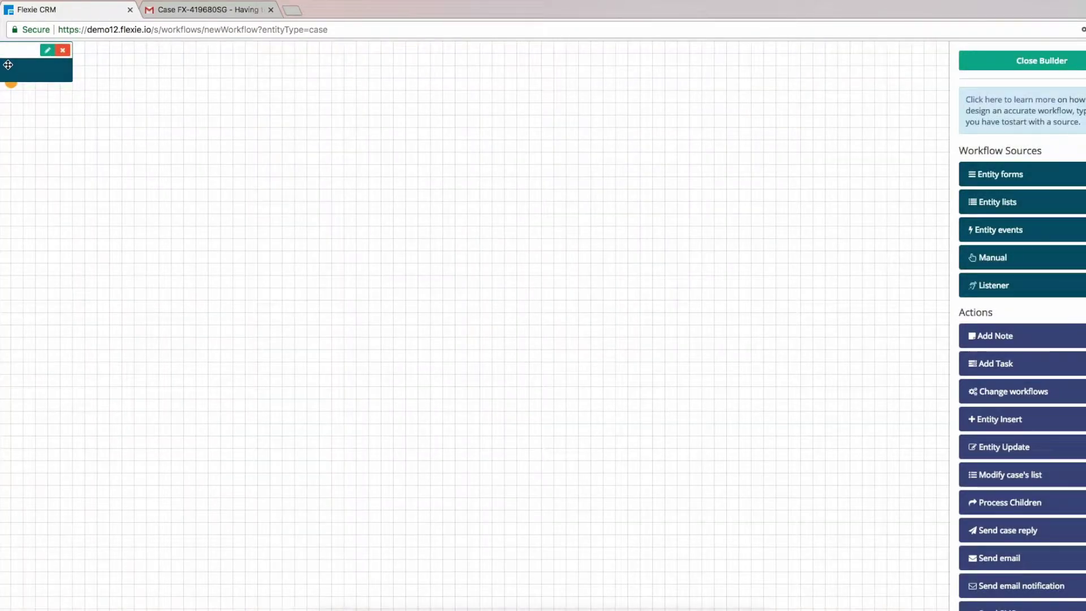
drag(5, 49, 324, 83)
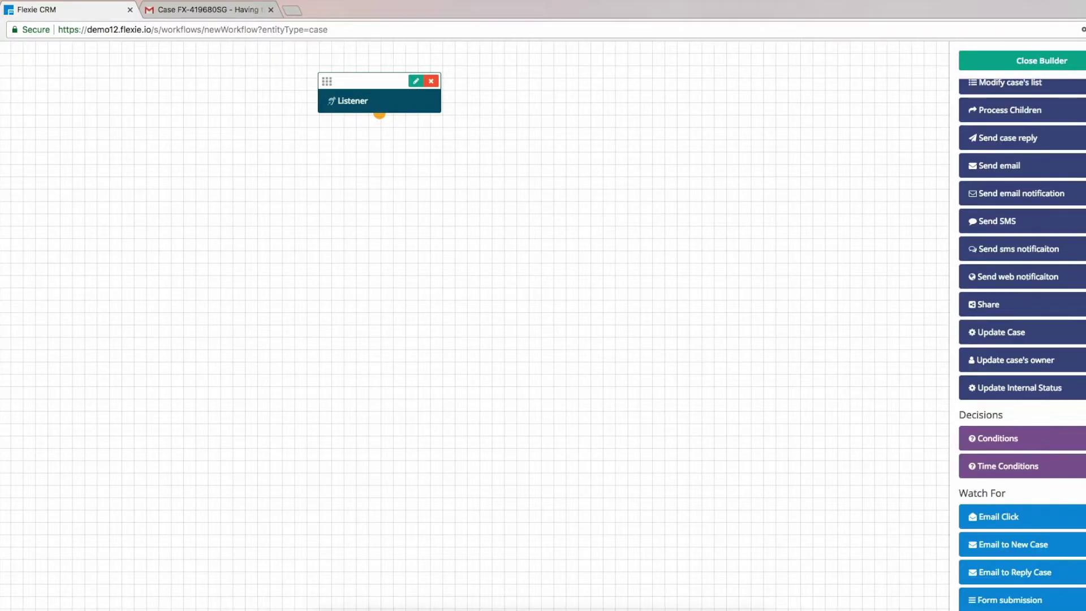
- Start an Email to Reply Case watch event and name it "Reply case email from Flexie support"
scroll(1022, 339, down, 3)
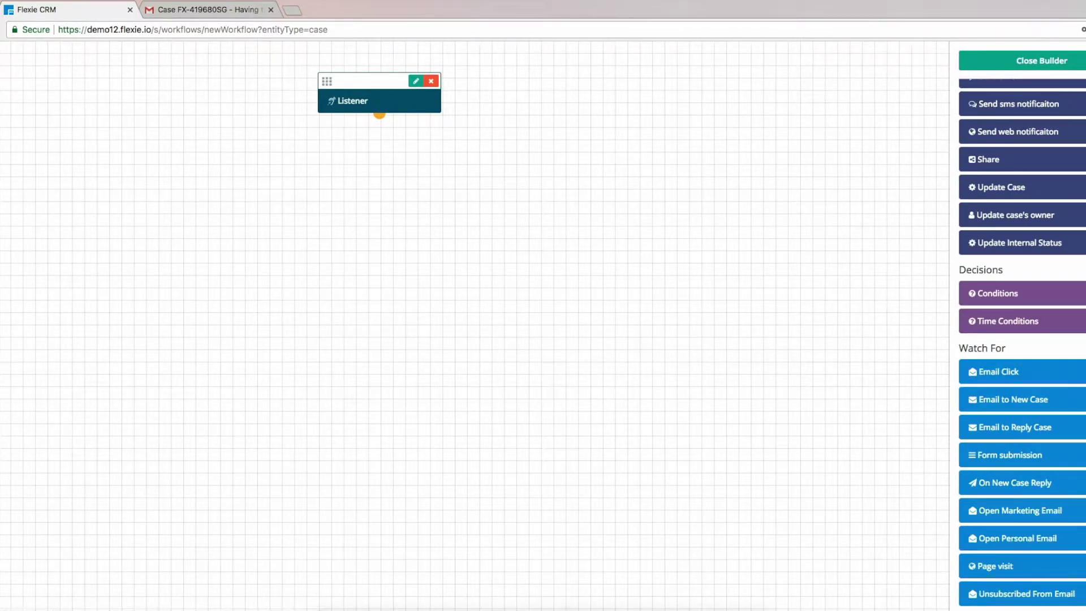
click(1018, 436)
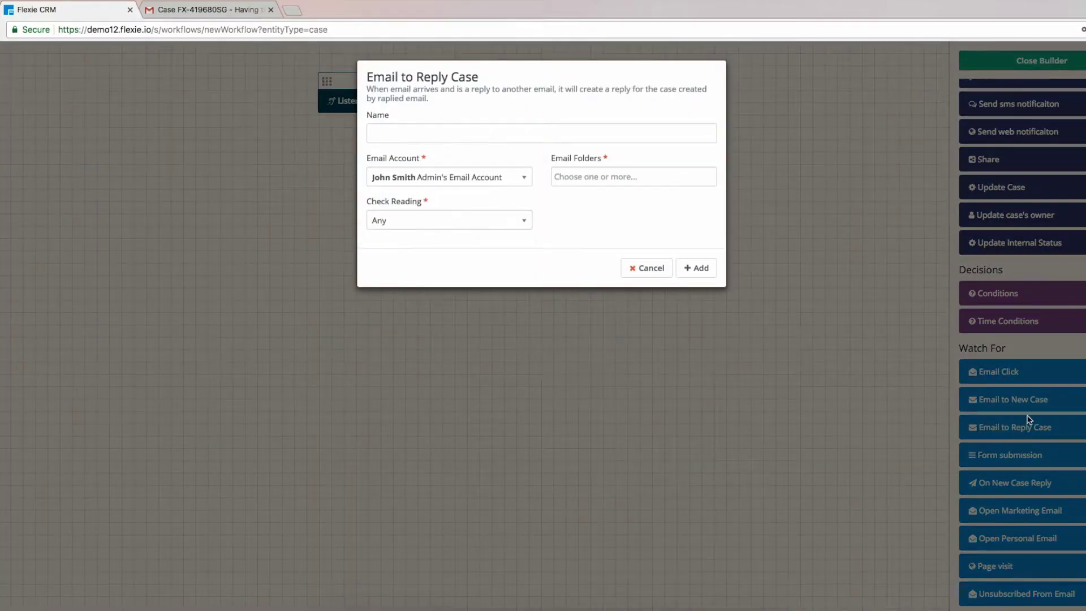
right_click(444, 138)
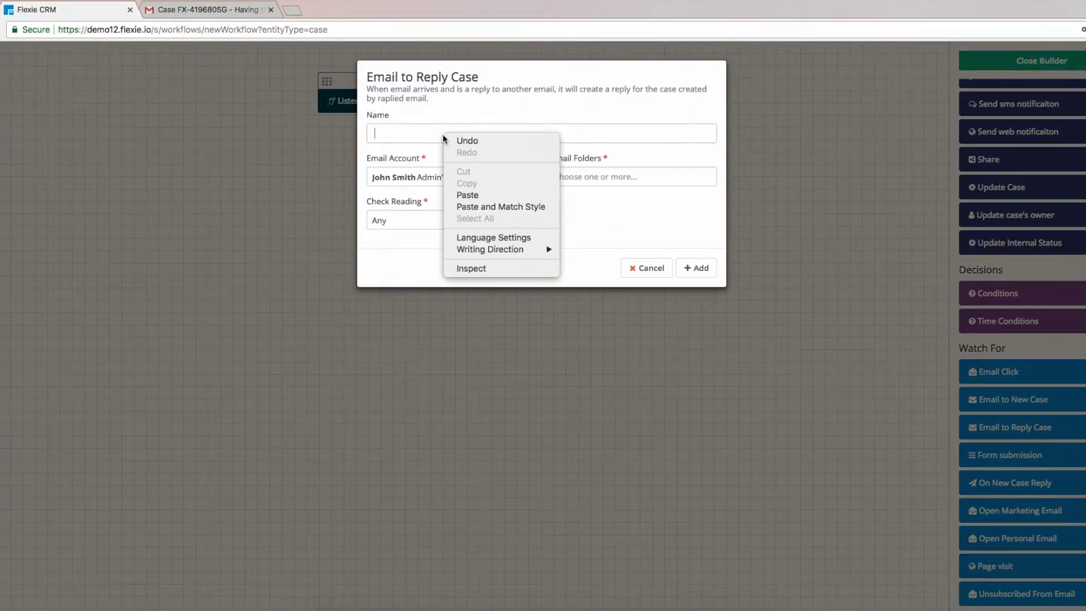
click(467, 195)
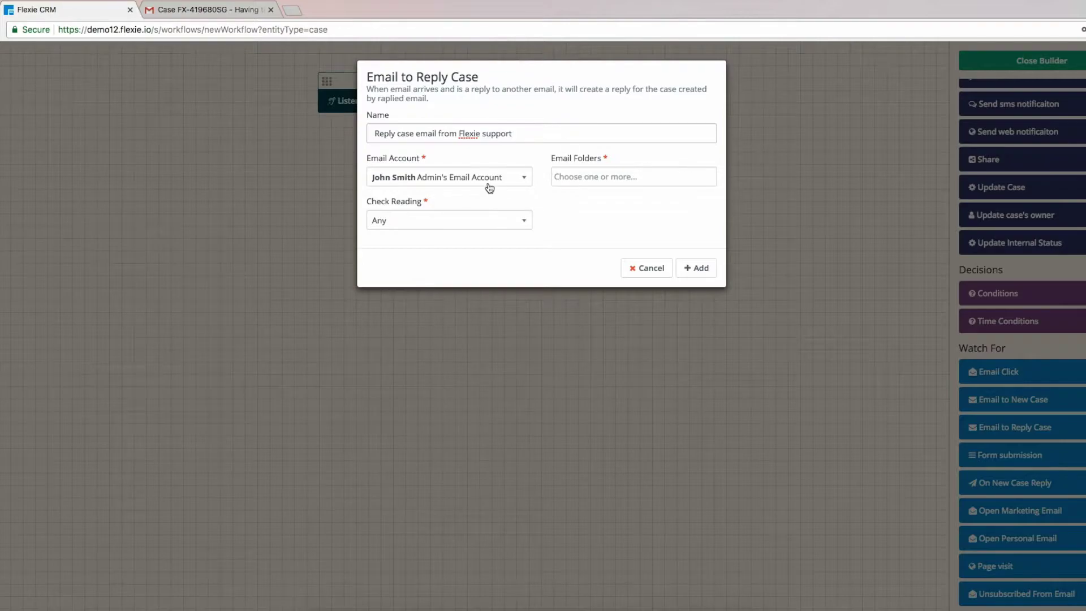
- Add the watch event with the Flexie Support email account, Inbox folder and Any check reading, and connect it beneath the Listener
click(459, 181)
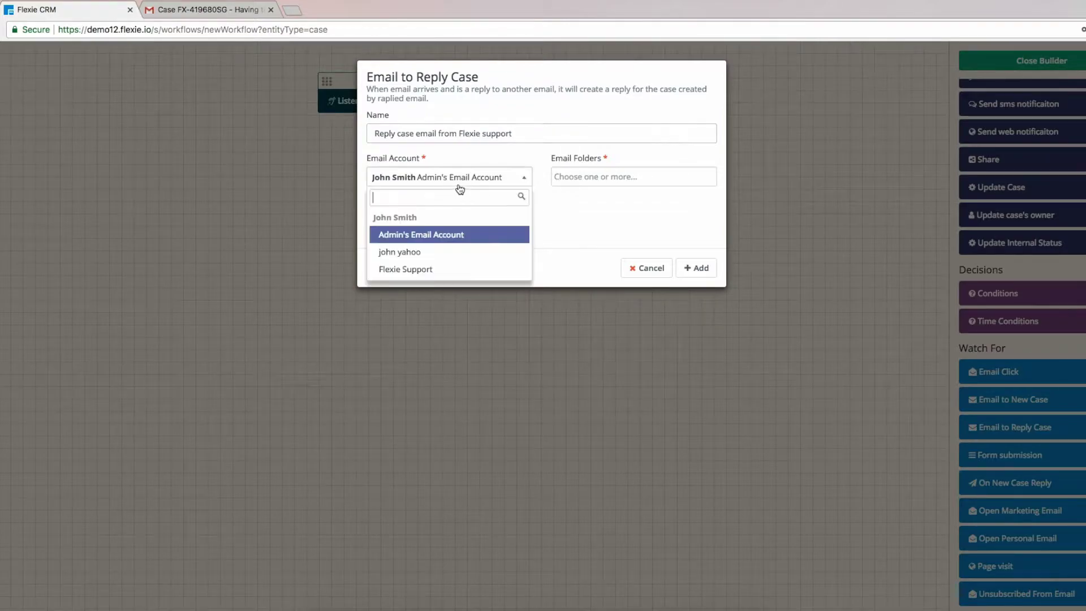
click(410, 272)
click(599, 177)
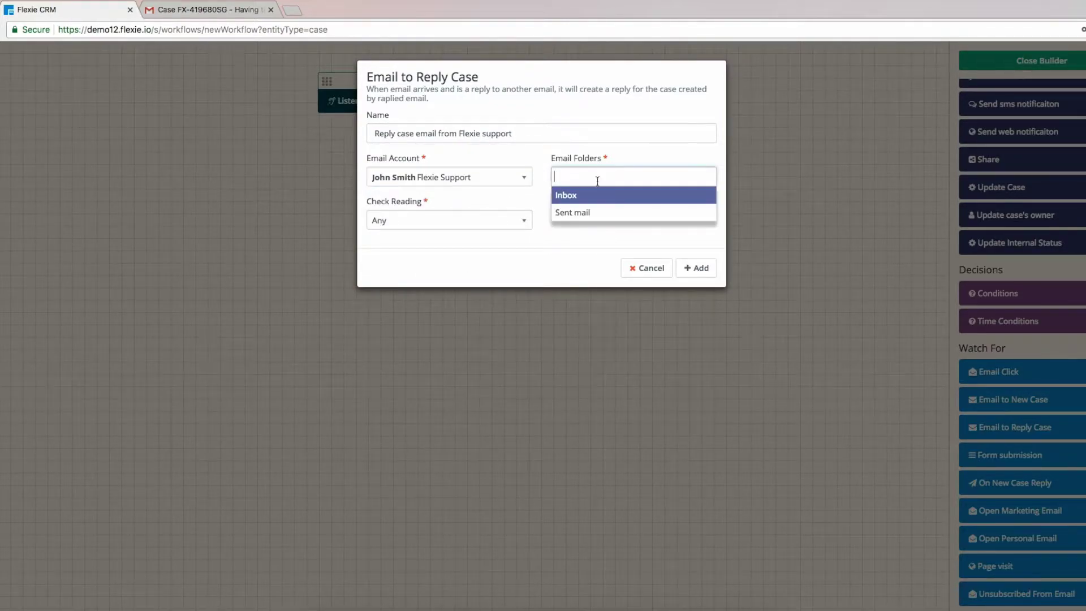
click(567, 196)
click(458, 226)
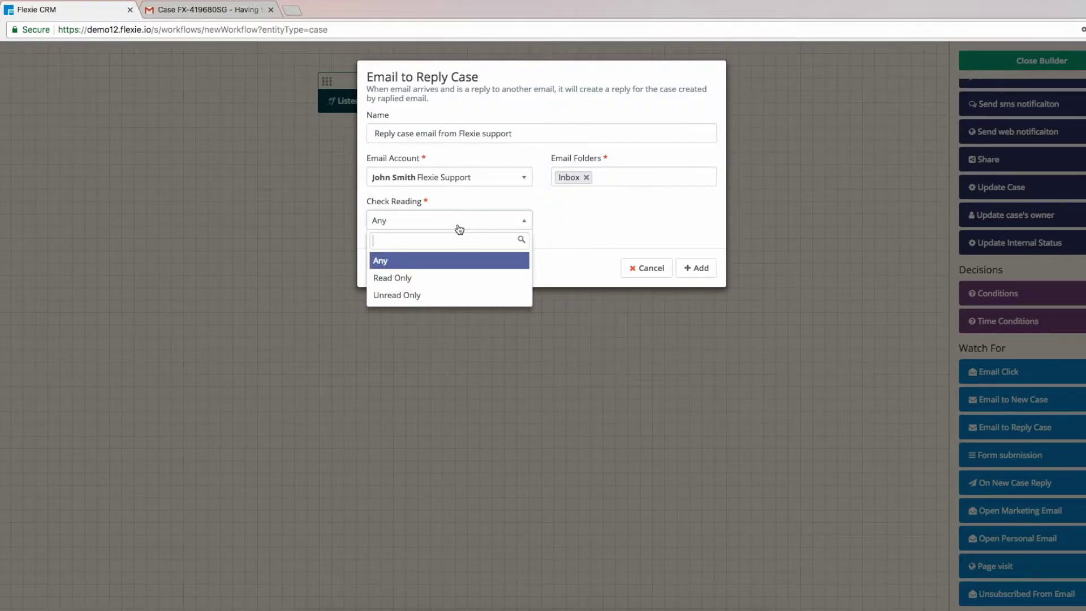
click(406, 263)
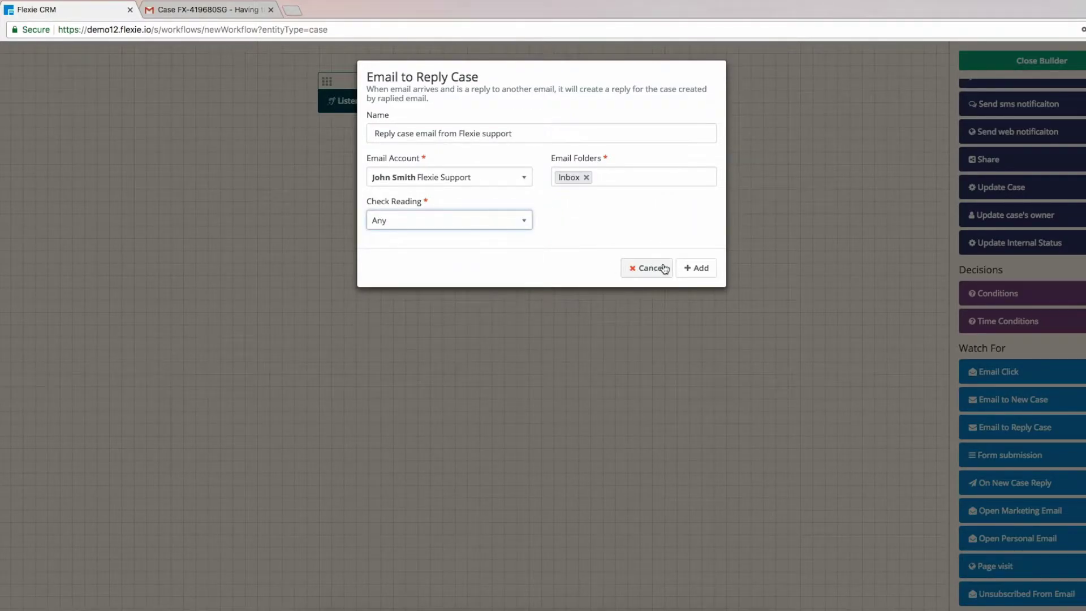
click(691, 269)
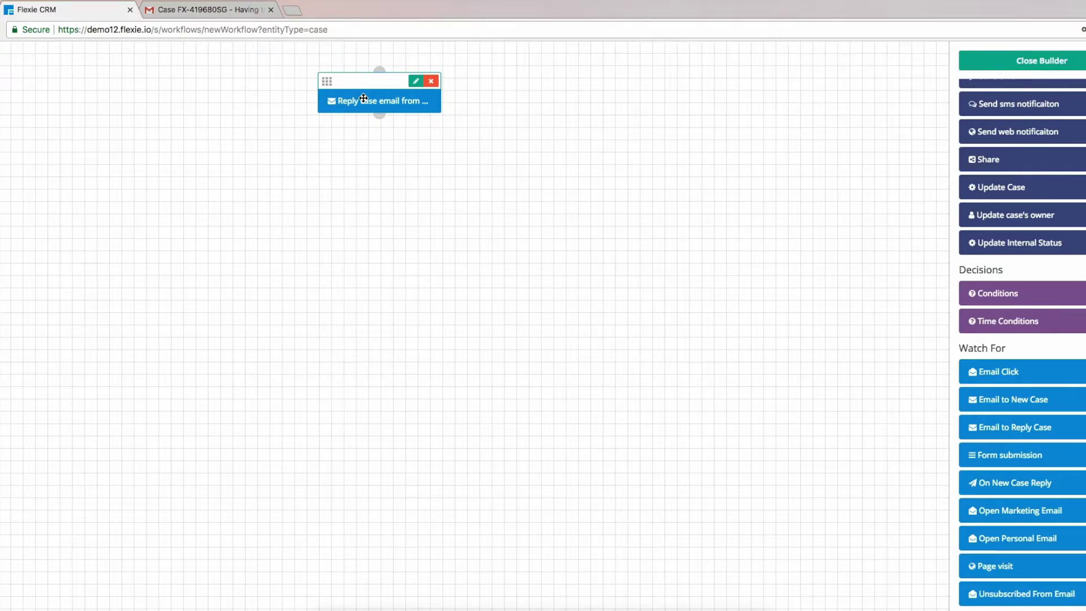
drag(378, 123, 314, 185)
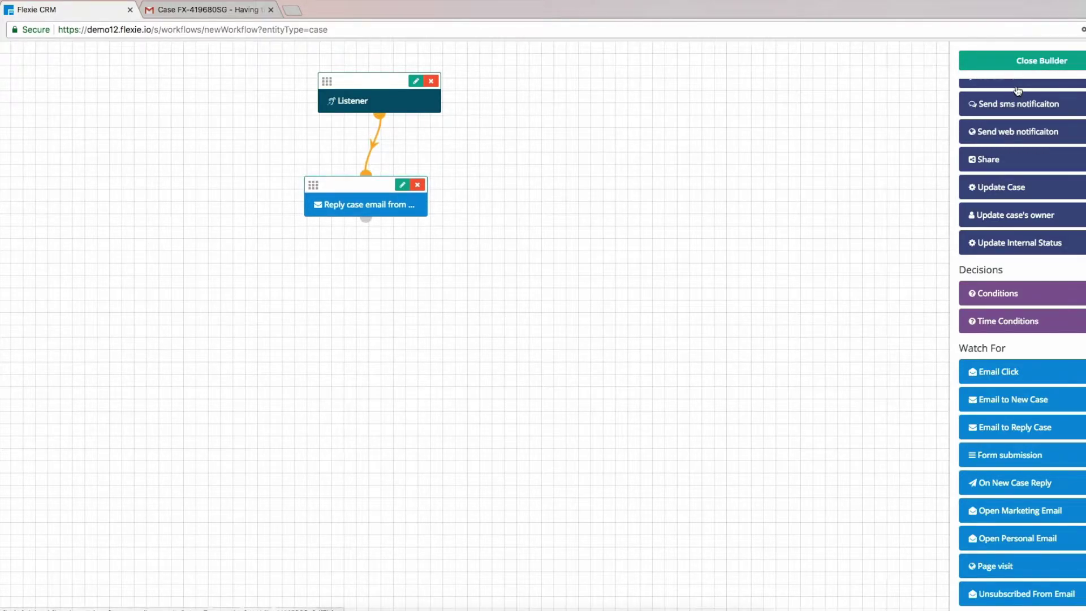
- Close the builder, save the workflow, and publish it from the workflows list
click(1030, 63)
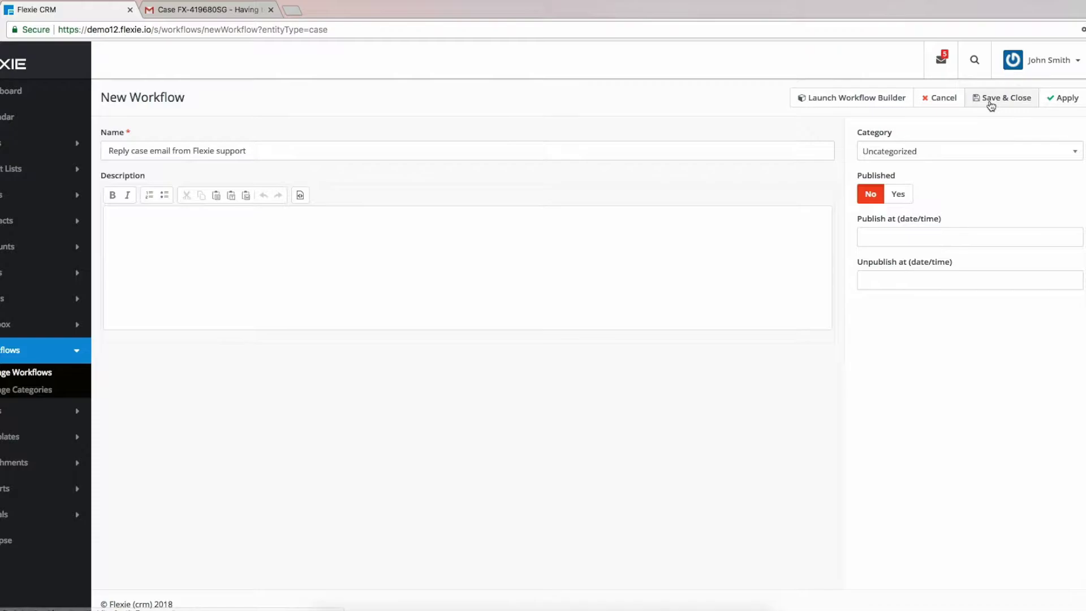
click(992, 102)
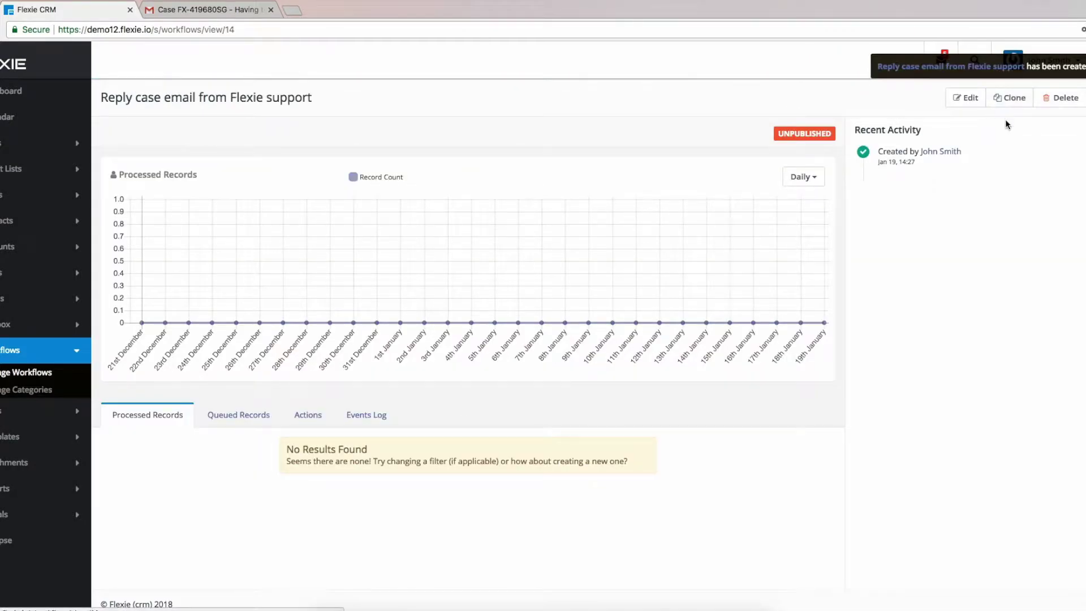
click(33, 379)
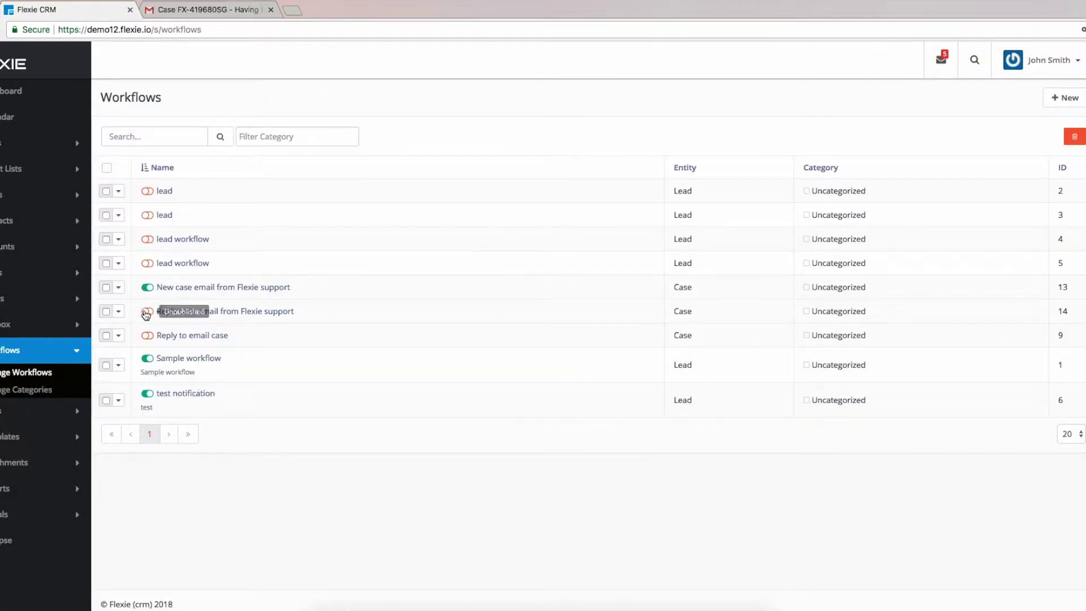
click(147, 312)
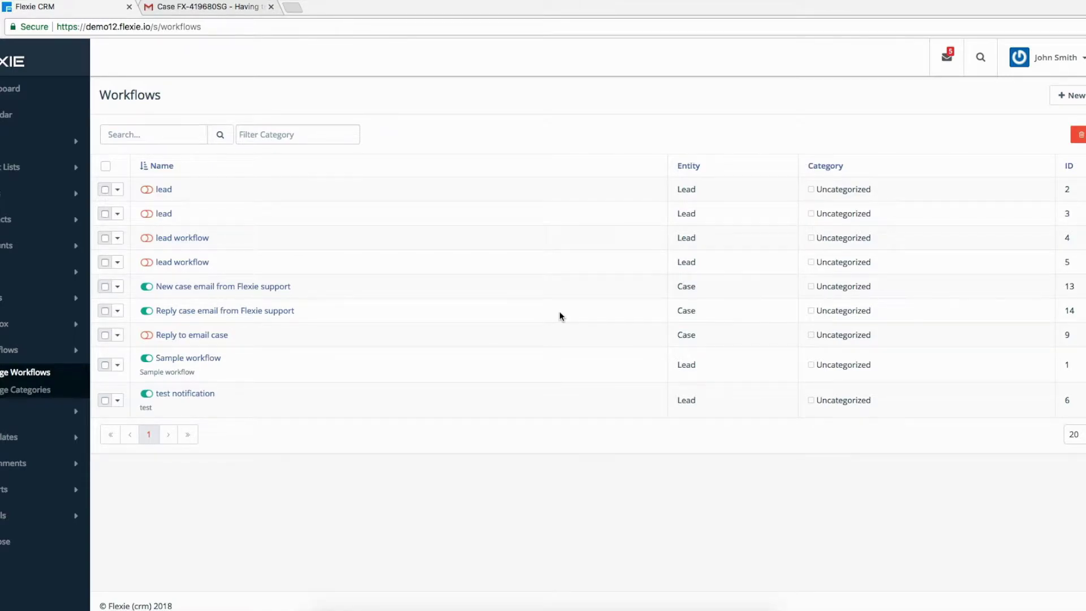
- Switch to the lead's Gmail and reply to the case email with "Problem solved. Thanks for helping me out."
click(205, 8)
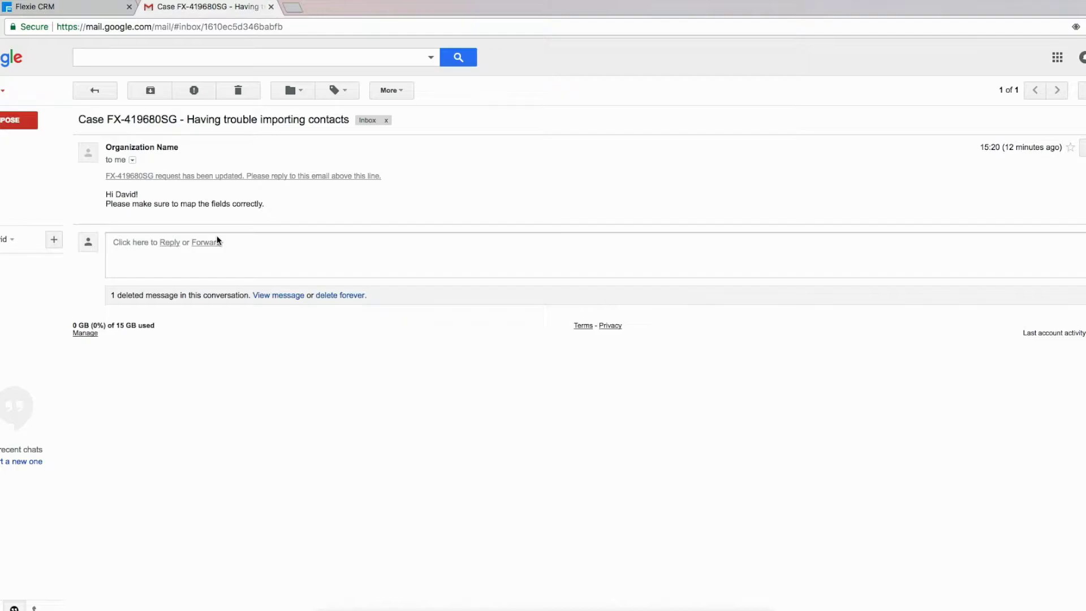
click(1081, 148)
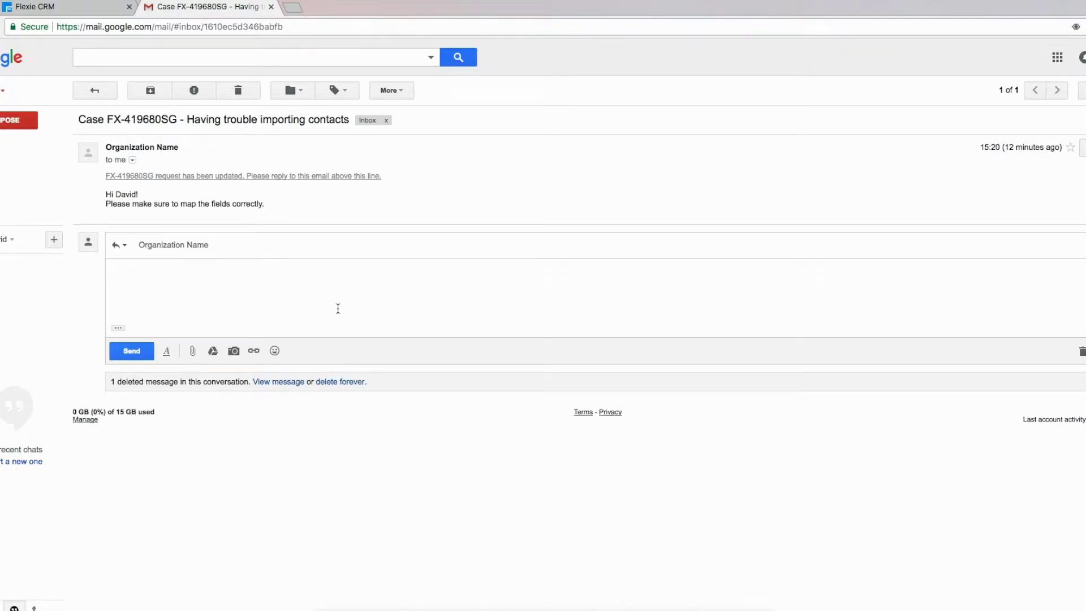
text(P)
text(roblem s)
text(olved)
text(. This)
key(BackSpace)
key(BackSpace)
key(BackSpace)
key(BackSpace)
text(Tham)
key(BackSpace)
text(nks for heloing)
key(BackSpace)
key(BackSpace)
key(BackSpace)
key(BackSpace)
key(BackSpace)
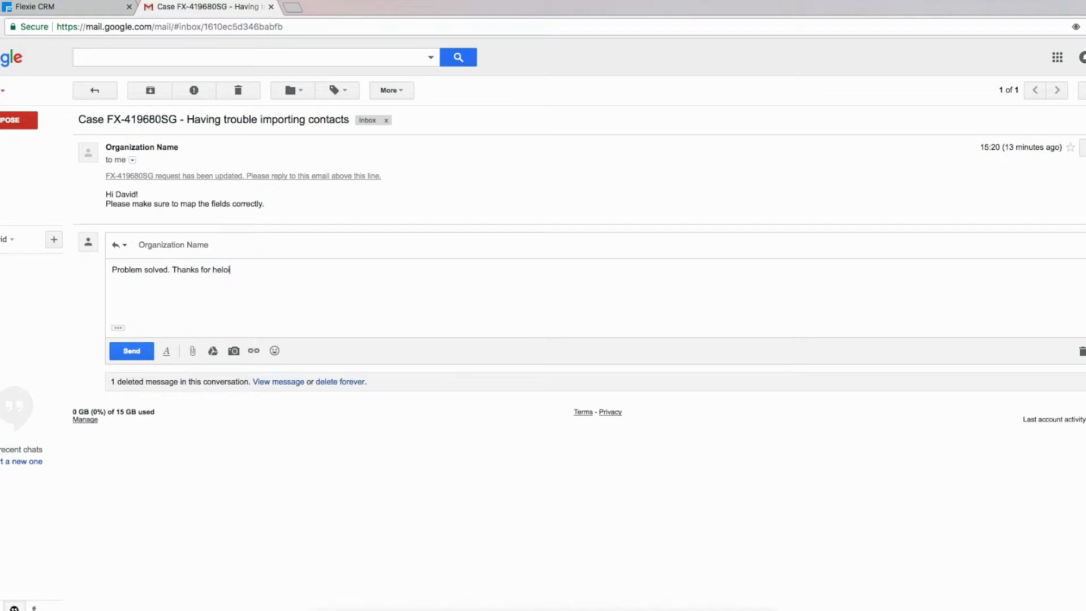
text(ping me out.)
click(132, 353)
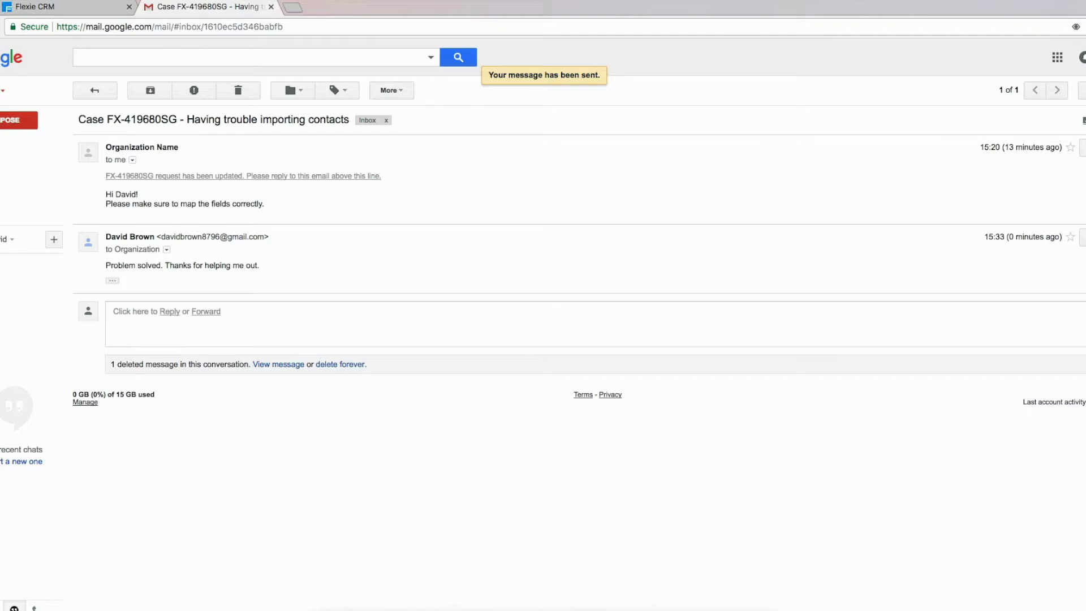
- Switch to Flexie CRM and open the lead's case reply in the Flexie Support mailbox
click(85, 7)
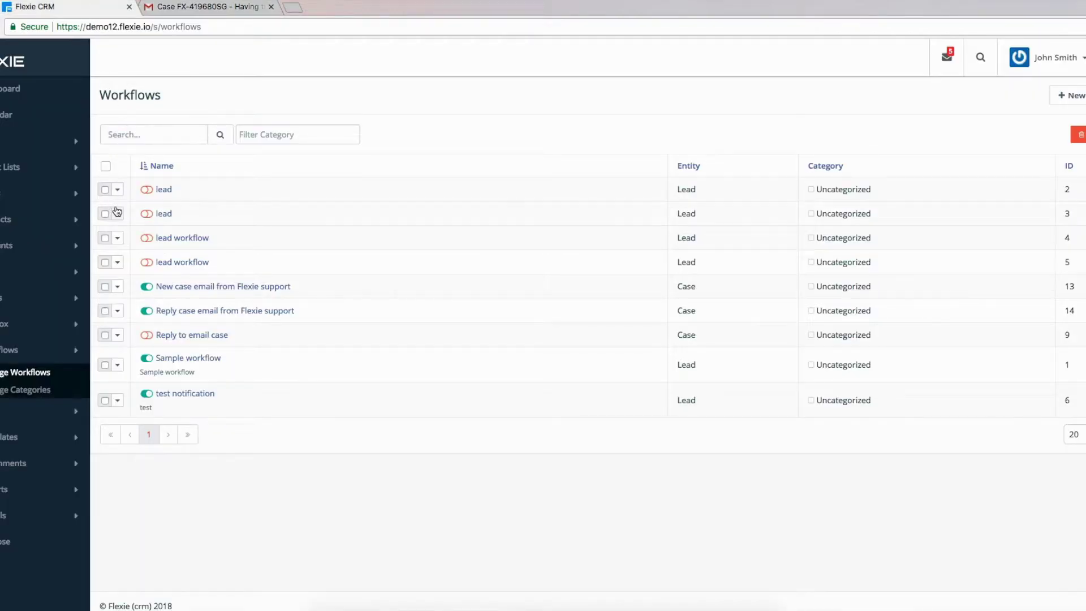
click(34, 323)
click(20, 345)
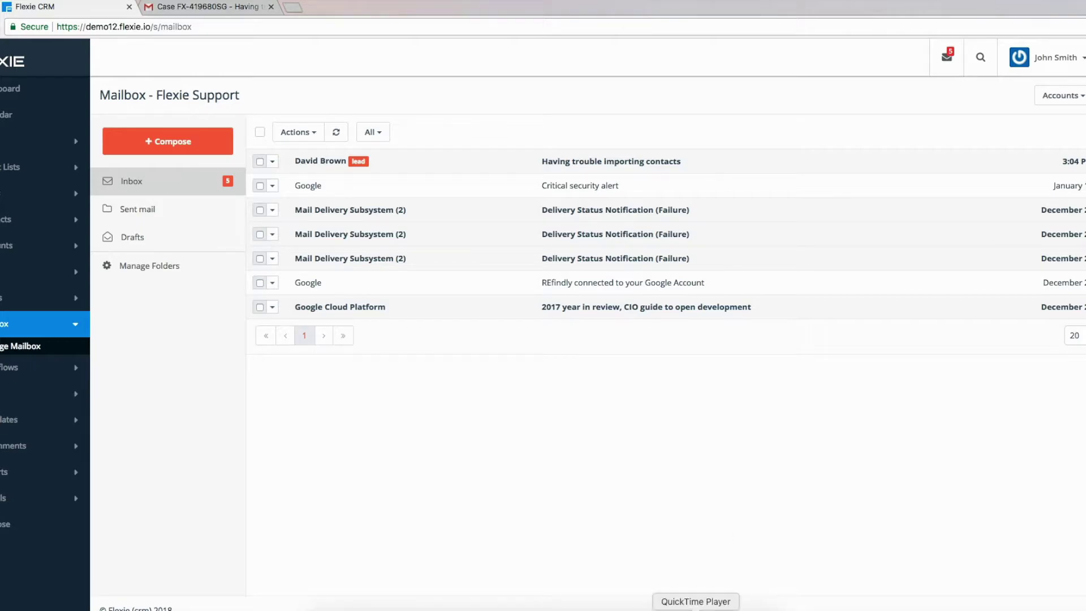
right_click(700, 609)
click(733, 495)
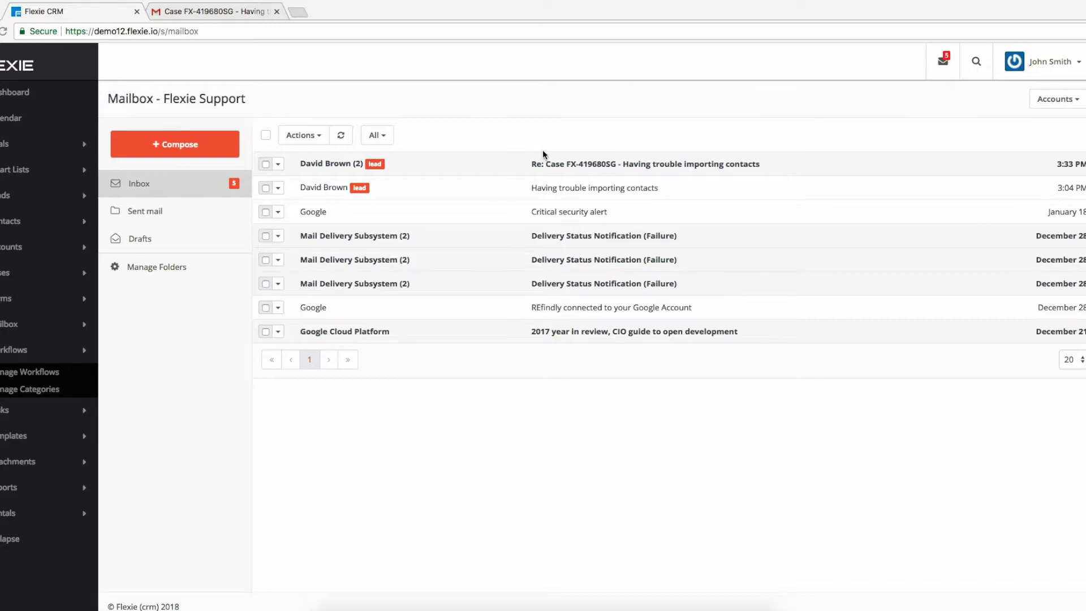
click(573, 165)
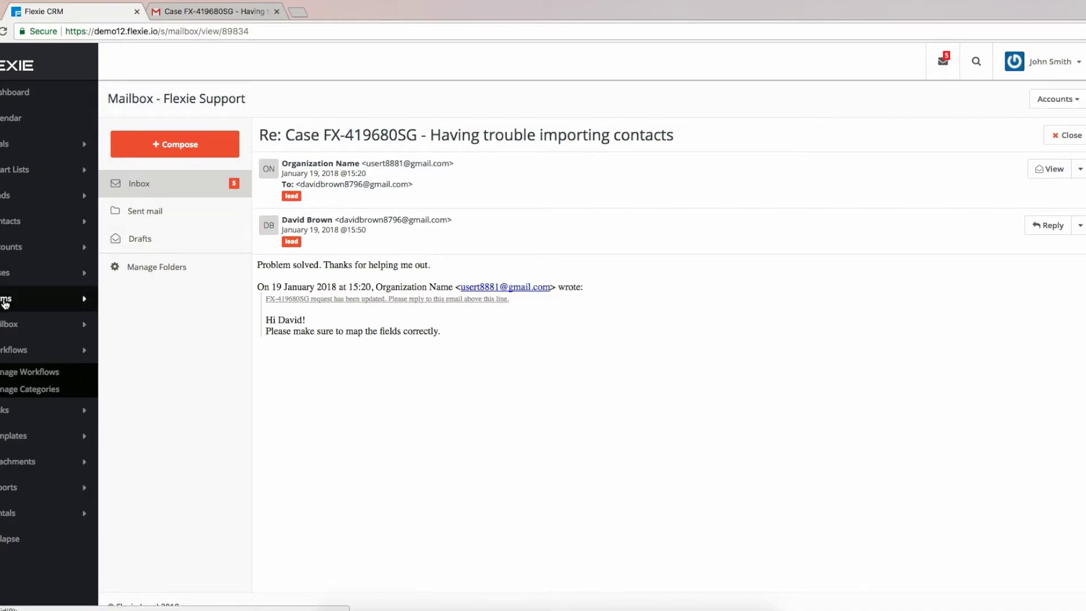
- Open the "Having trouble importing contacts" case from the cases list and check its message timeline for the lead's reply
click(5, 272)
click(17, 294)
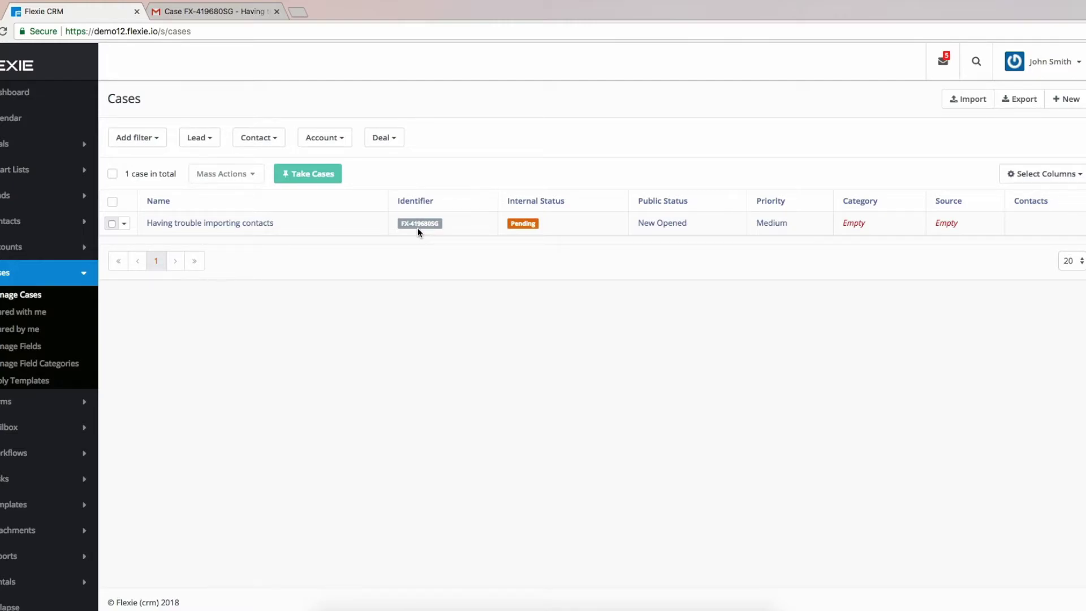
click(216, 226)
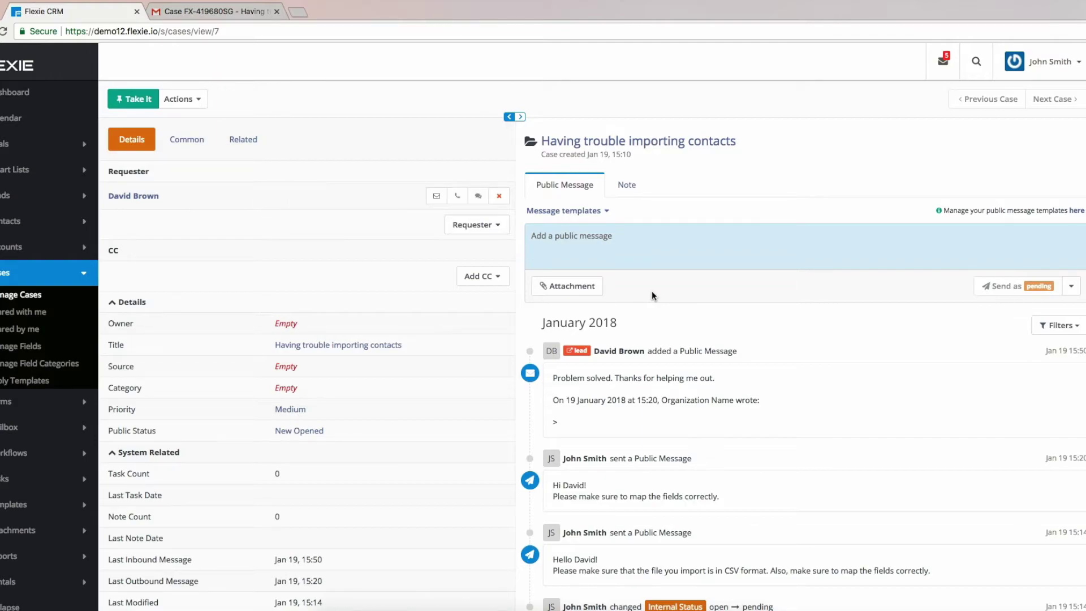
- Write the public message "Glad to be of help.", "All the best,", "Flexie support team" on three lines and send it as solved
click(620, 241)
text(Gla)
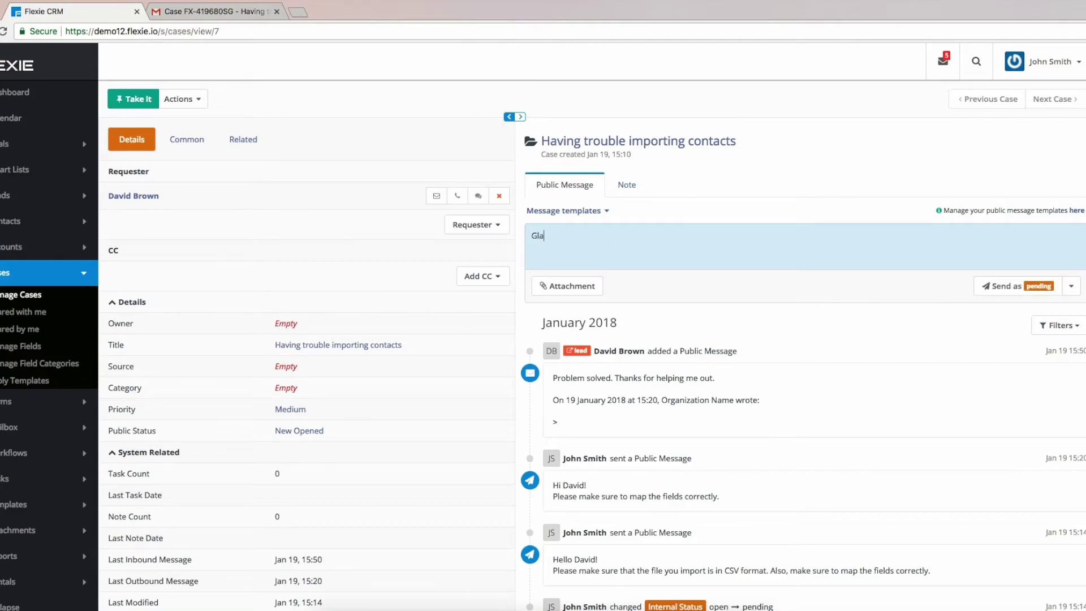
text(d to be of help. all)
key(BackSpace)
key(BackSpace)
key(BackSpace)
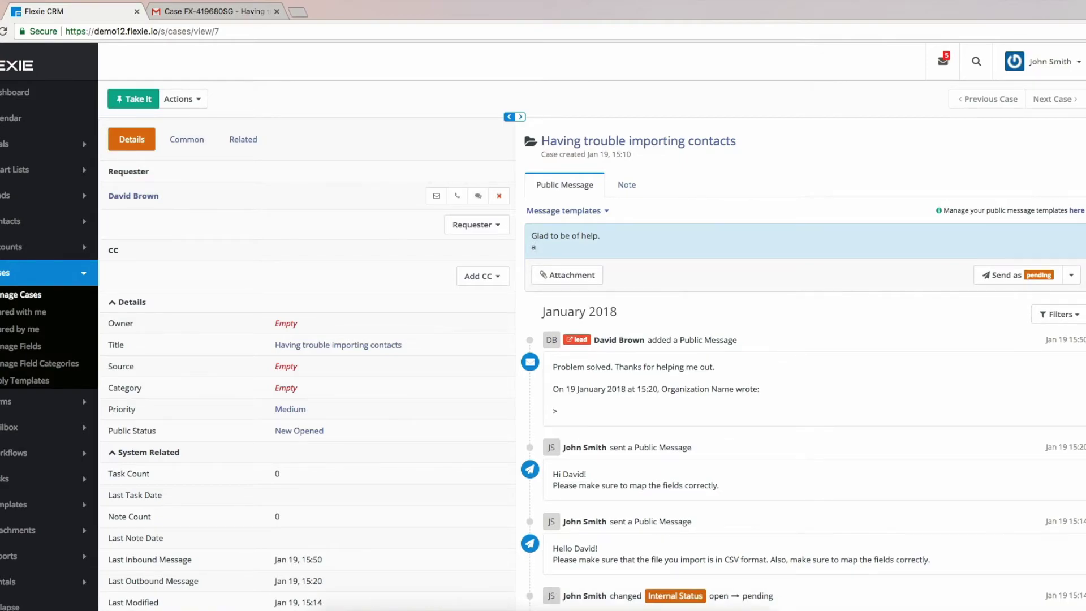
text(All the besdt)
key(BackSpace)
key(BackSpace)
key(BackSpace)
text(st,)
key(Return)
text(Flexie support team)
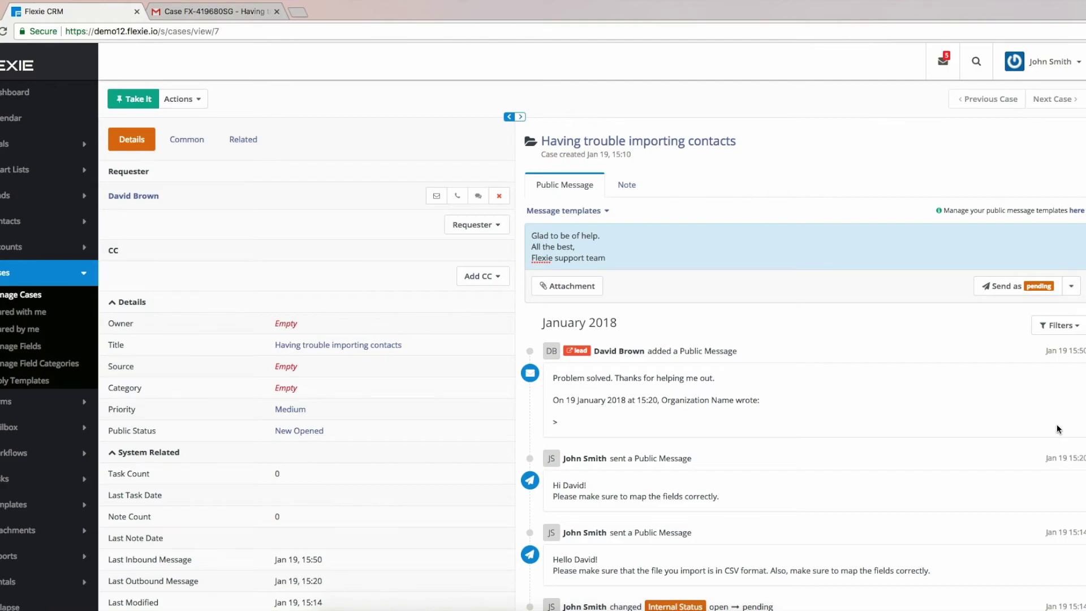
click(1072, 288)
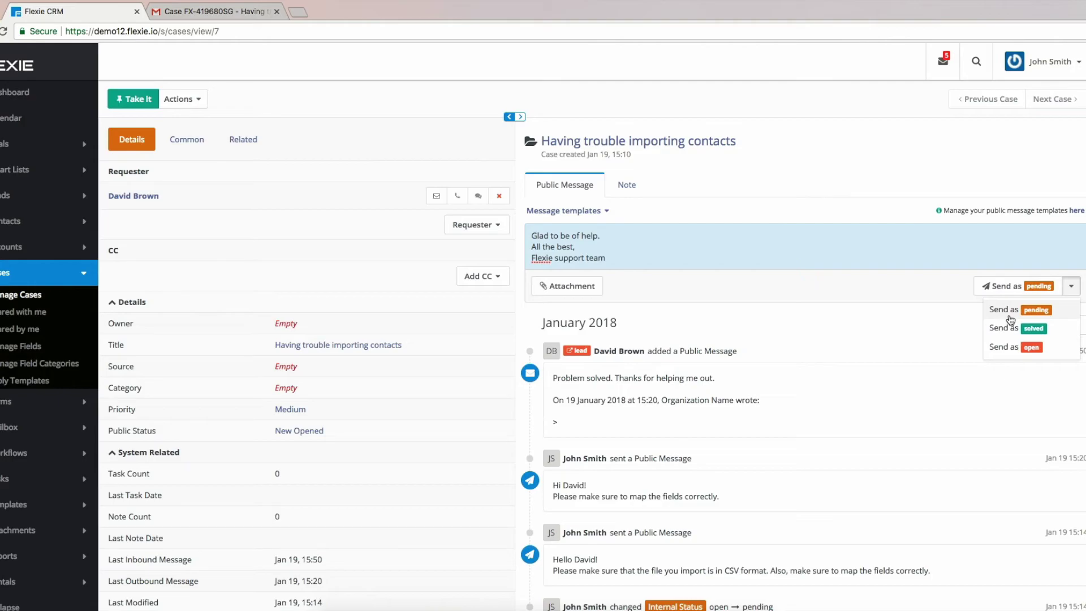
click(1006, 335)
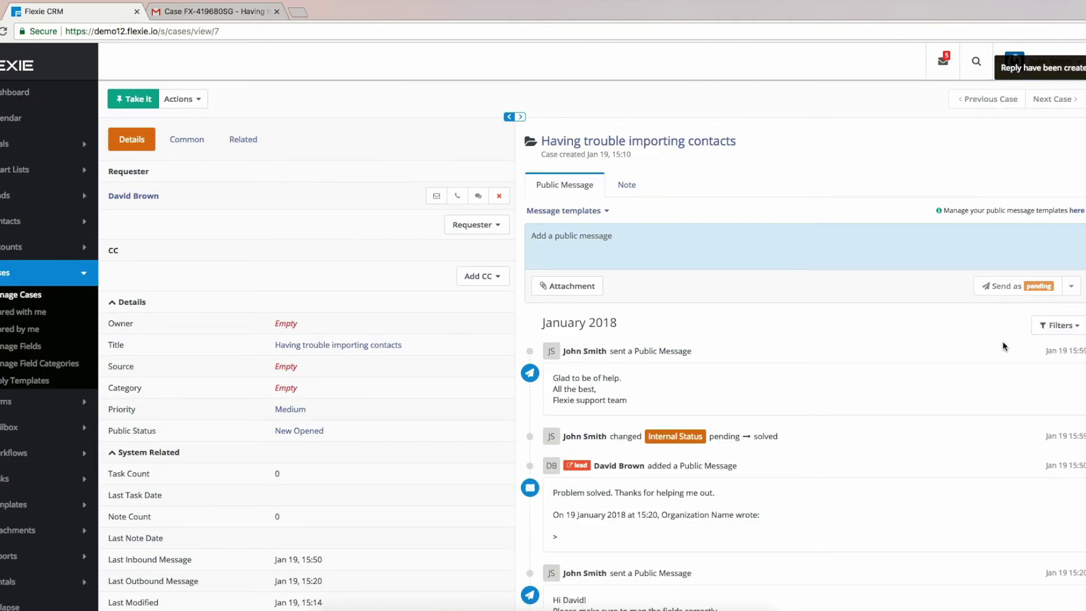
- Read the closing support message in the lead's Gmail inbox and return to the case in Flexie CRM
click(216, 11)
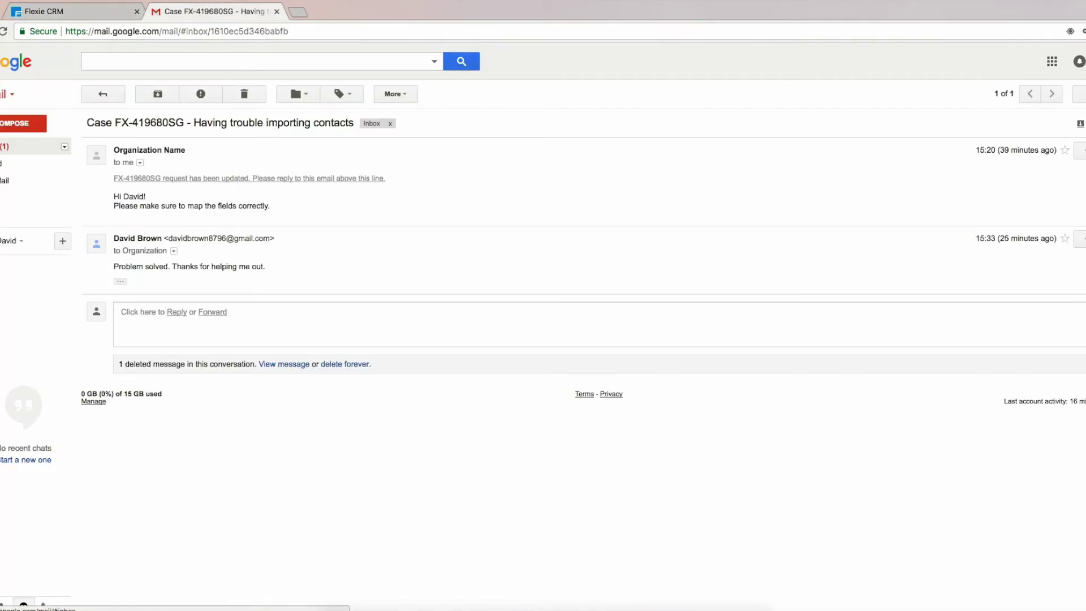
click(2, 154)
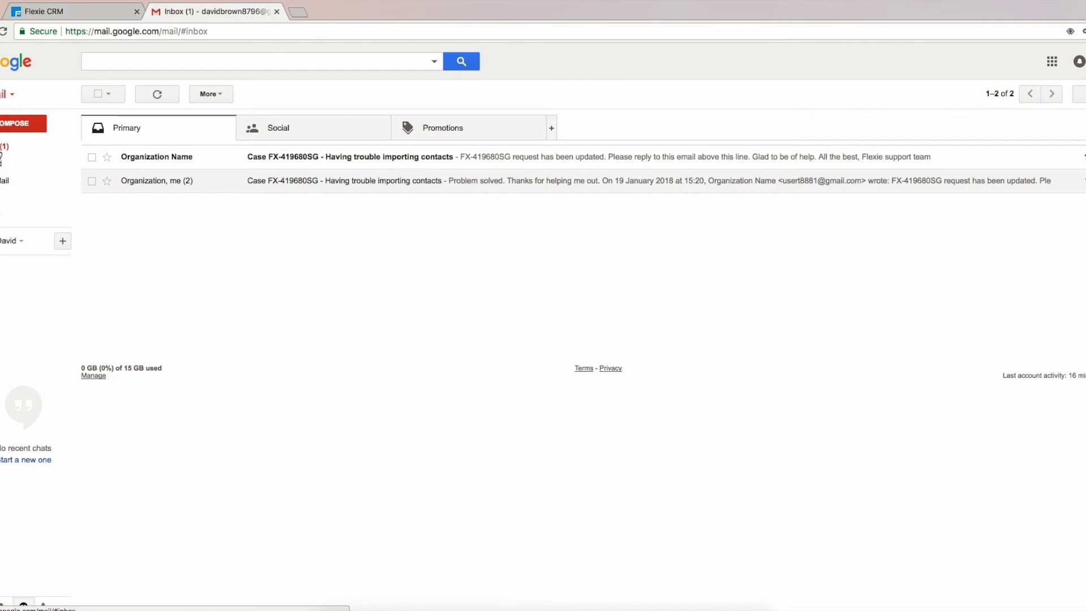
click(403, 164)
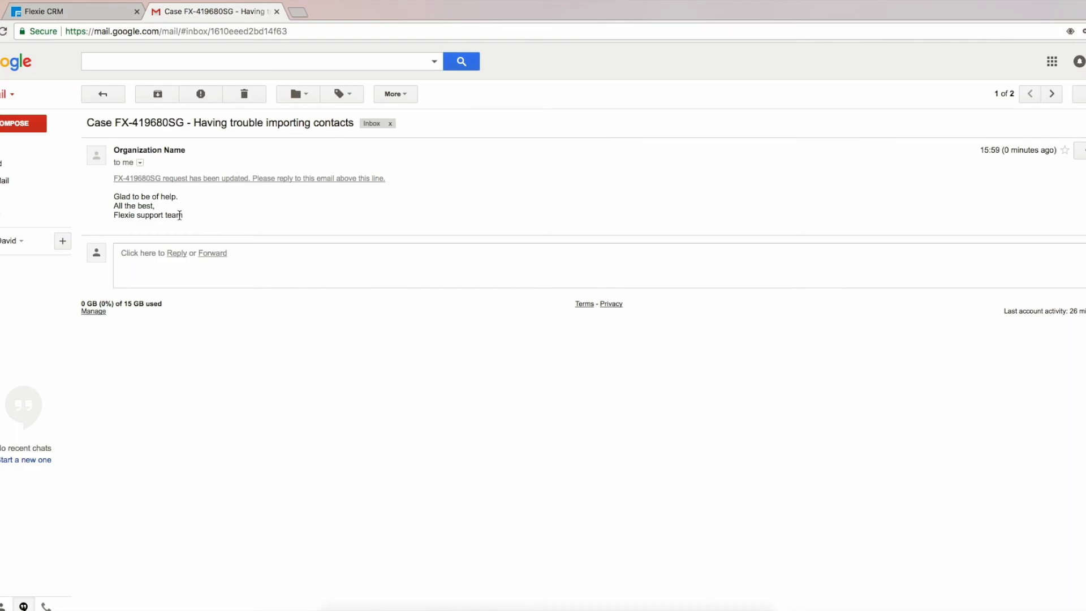
click(102, 12)
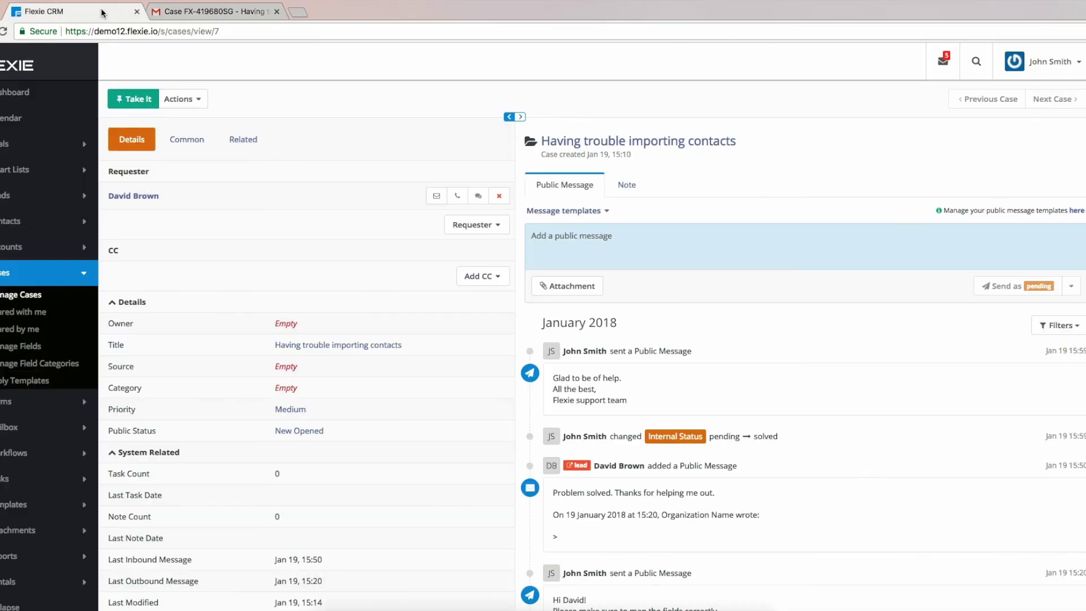